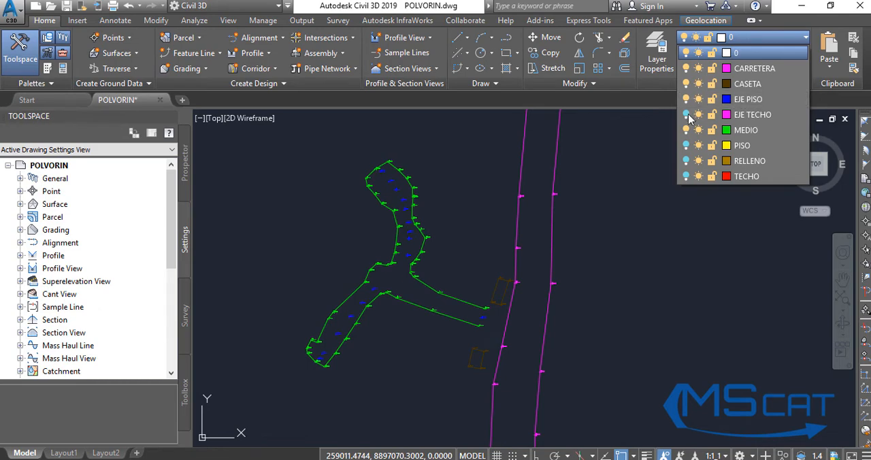
# Turn on the EJE TECHO, PISO, RELLENO and TECHO layers.
pyautogui.click(686, 115)
pyautogui.click(686, 145)
pyautogui.click(686, 161)
pyautogui.click(686, 177)
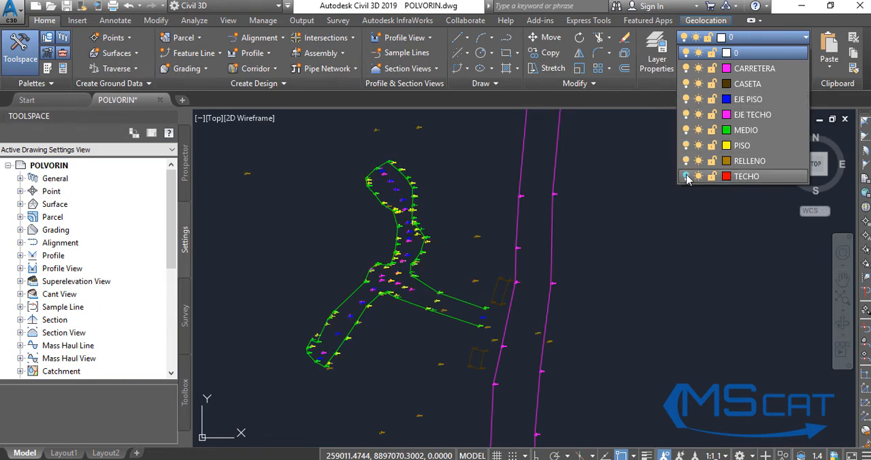
pyautogui.click(615, 264)
# Orbit the drawing in 3D to examine the elevations of the road, galleries and survey points from several sides.
pyautogui.scroll(3, 389, 281)
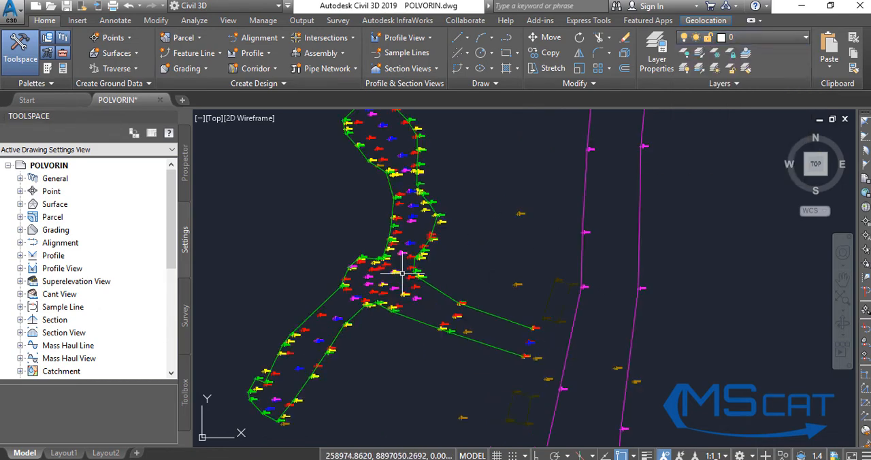
pyautogui.scroll(-6, 442, 235)
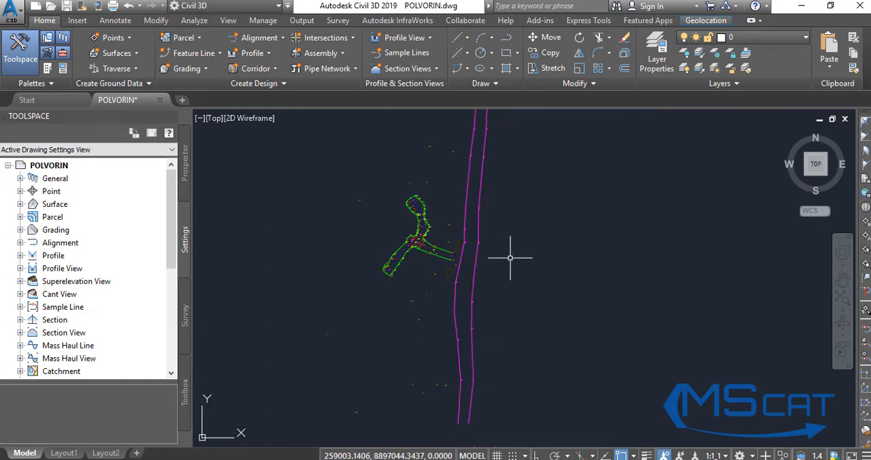
pyautogui.write('3DO')
pyautogui.press('Return')
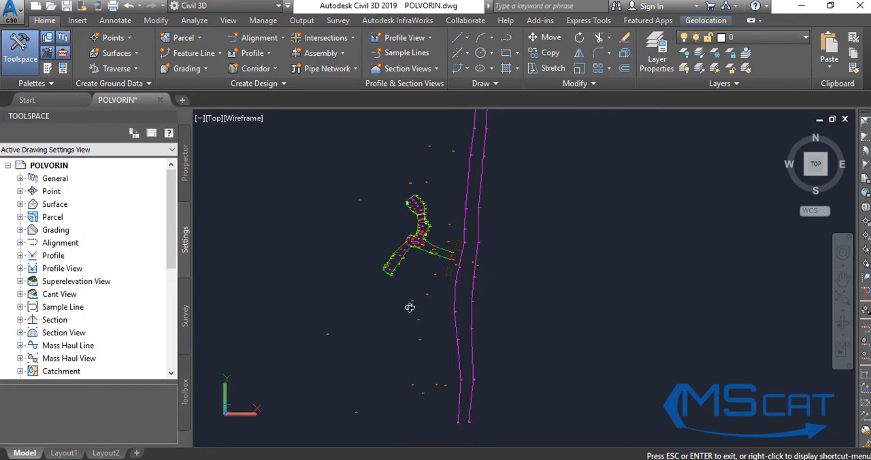
pyautogui.moveTo(409, 304)
pyautogui.mouseDown()
pyautogui.moveTo(428, 229)
pyautogui.moveTo(402, 272)
pyautogui.moveTo(369, 254)
pyautogui.moveTo(481, 268)
pyautogui.mouseUp()
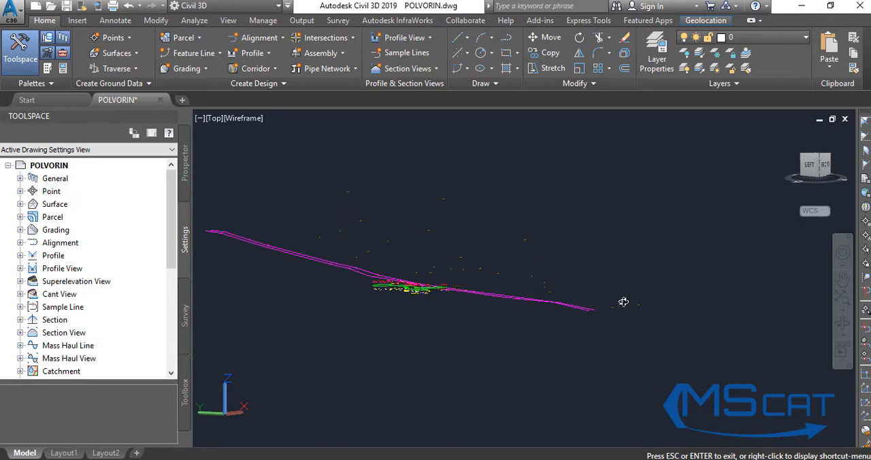
pyautogui.moveTo(417, 284); pyautogui.dragTo(414, 306)
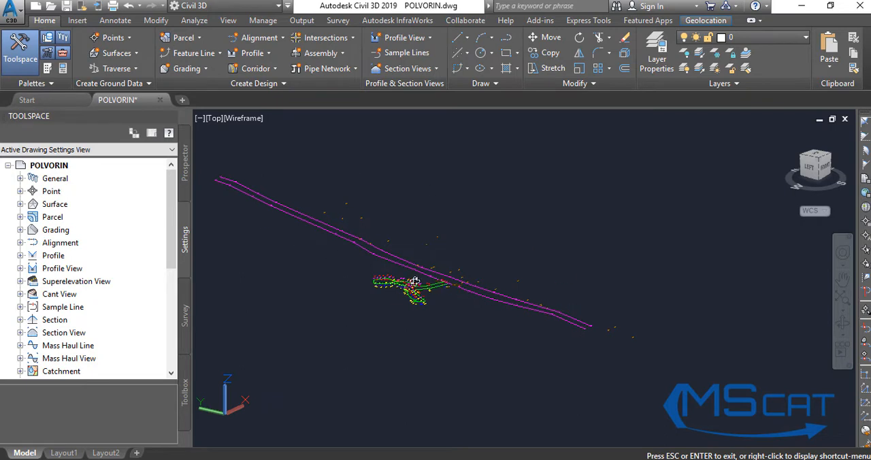
pyautogui.moveTo(521, 295); pyautogui.dragTo(356, 278)
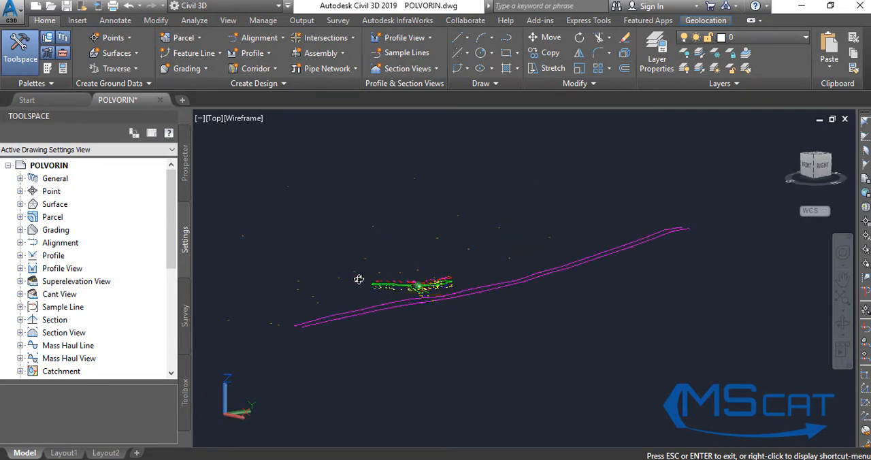
pyautogui.moveTo(530, 285); pyautogui.dragTo(581, 275)
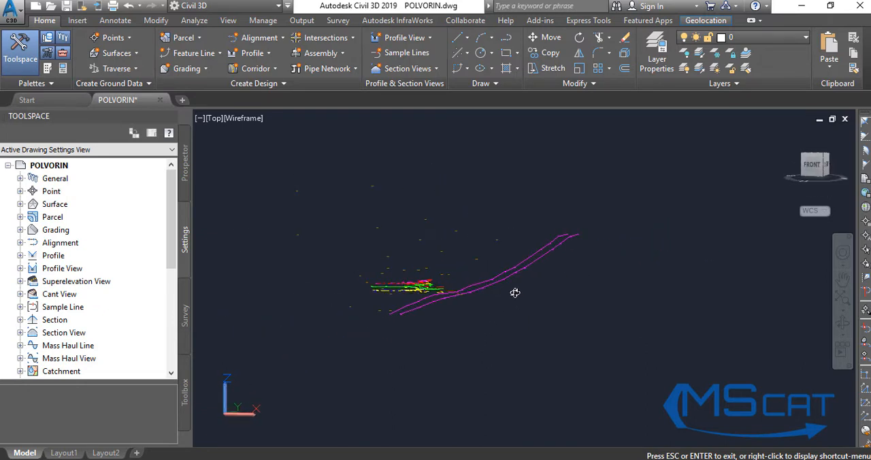
# Exit the orbit and return the drawing to plan view with the PLAN command.
pyautogui.press('Escape')
pyautogui.write('PL')
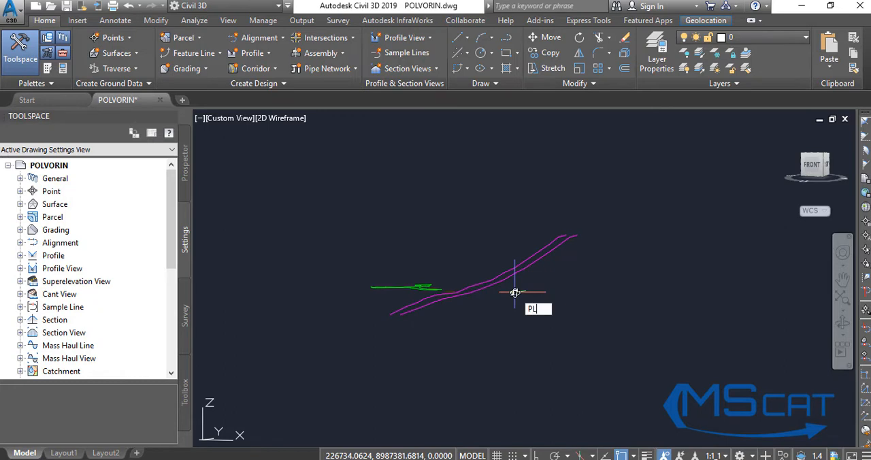
pyautogui.write('AN')
pyautogui.press('Return')
pyautogui.press('Return')
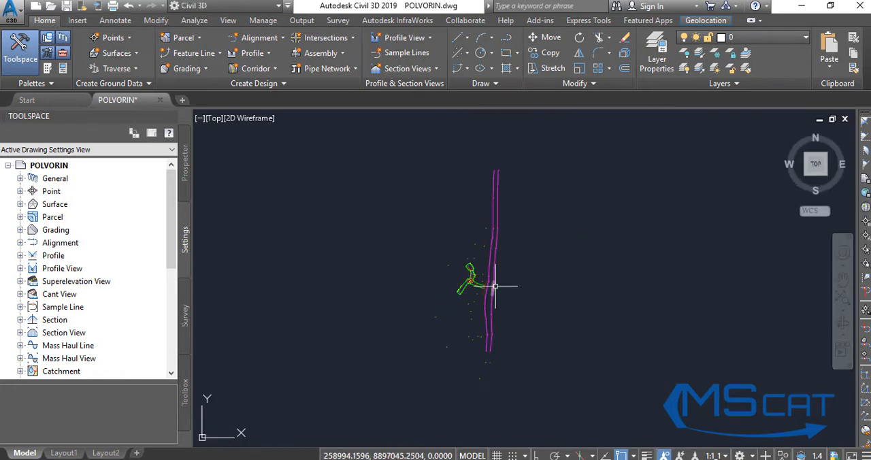
pyautogui.scroll(4, 496, 285)
pyautogui.scroll(-2, 404, 281)
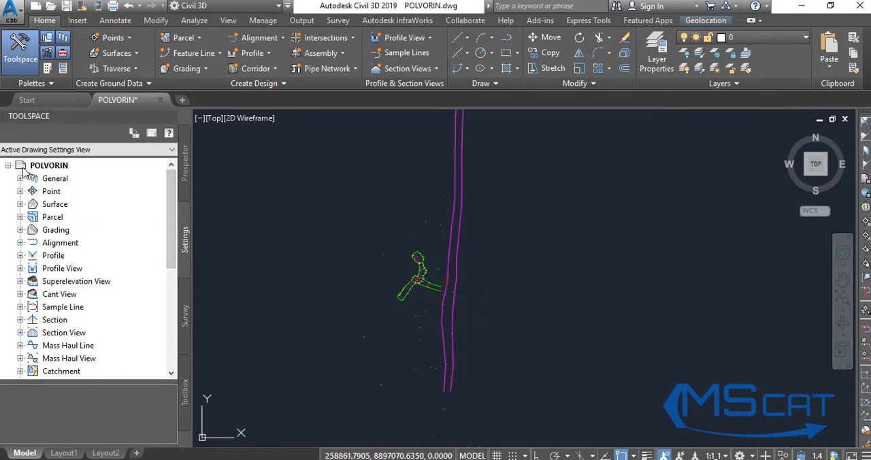
# Create a new point group named COMPONENTES SUPERFICIALES.
pyautogui.click(184, 183)
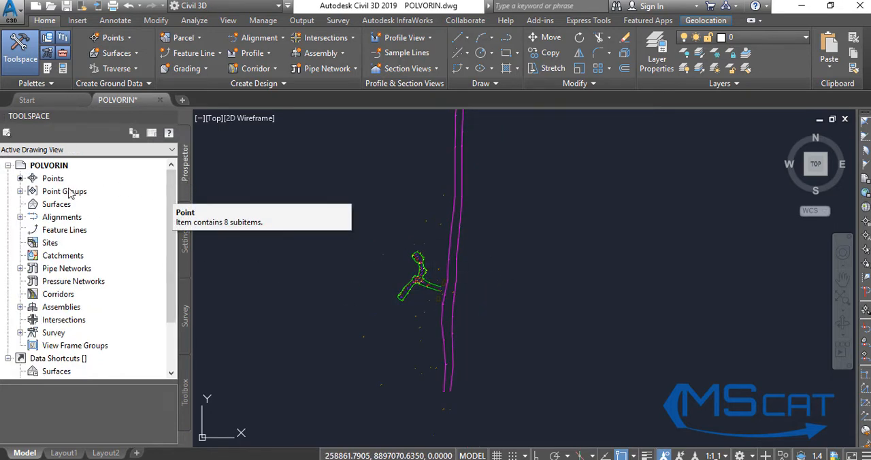
pyautogui.click(20, 192)
pyautogui.click(20, 192)
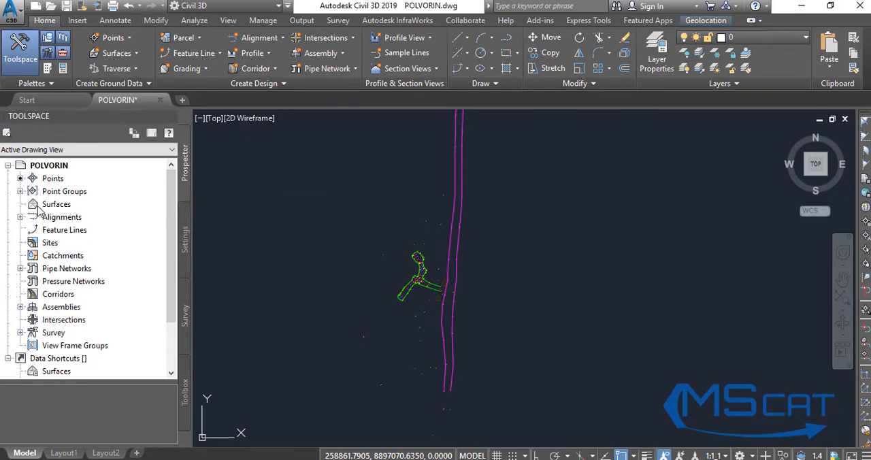
pyautogui.click(21, 192)
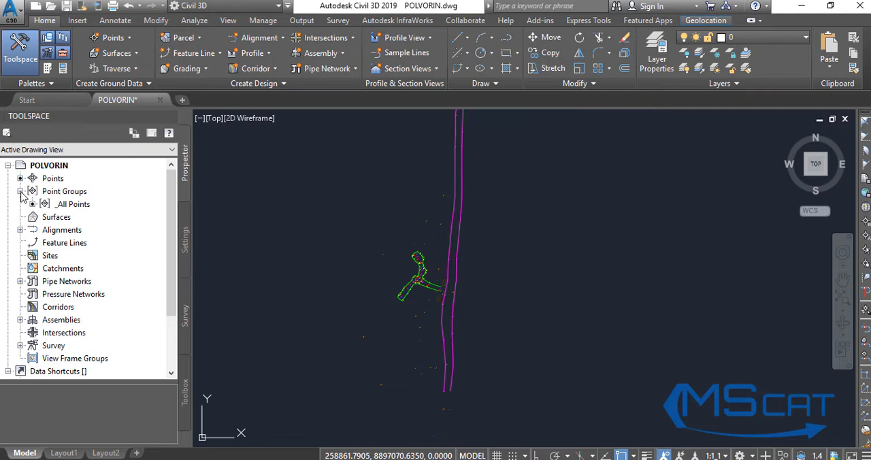
pyautogui.rightClick(77, 194)
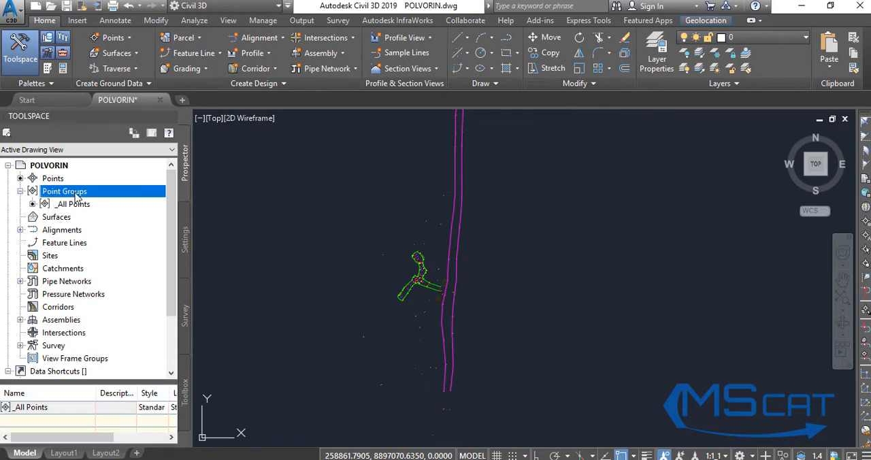
pyautogui.click(112, 219)
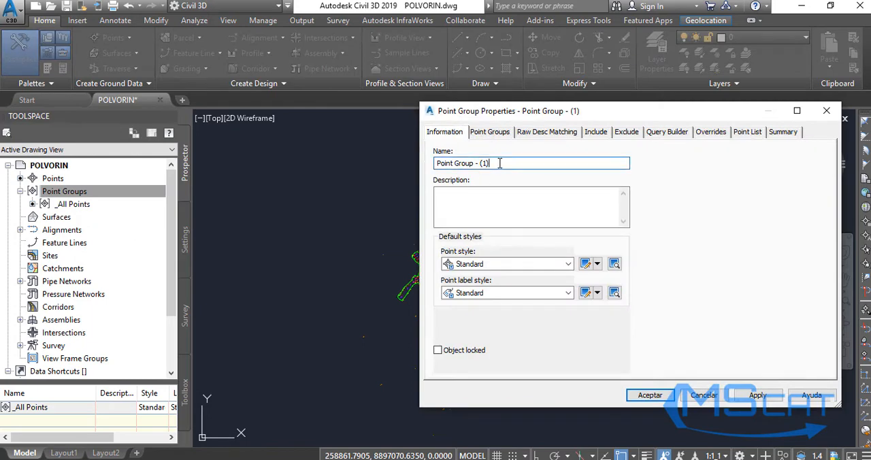
pyautogui.moveTo(500, 163); pyautogui.dragTo(435, 162)
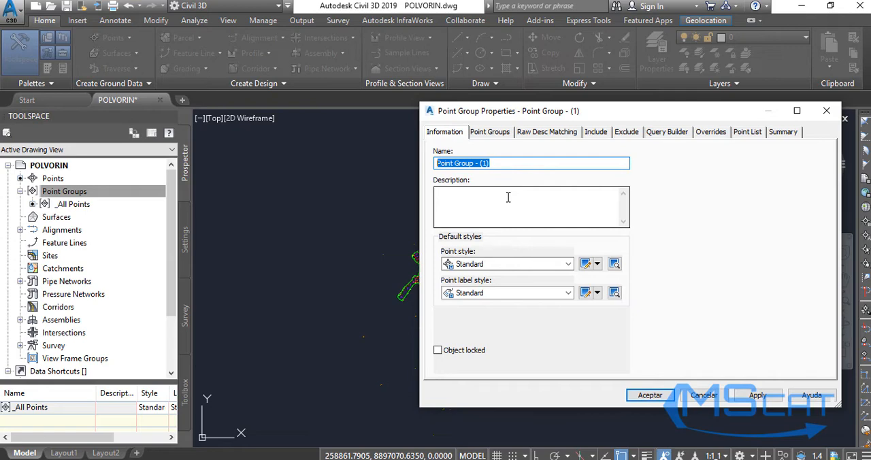
pyautogui.write('COMPO')
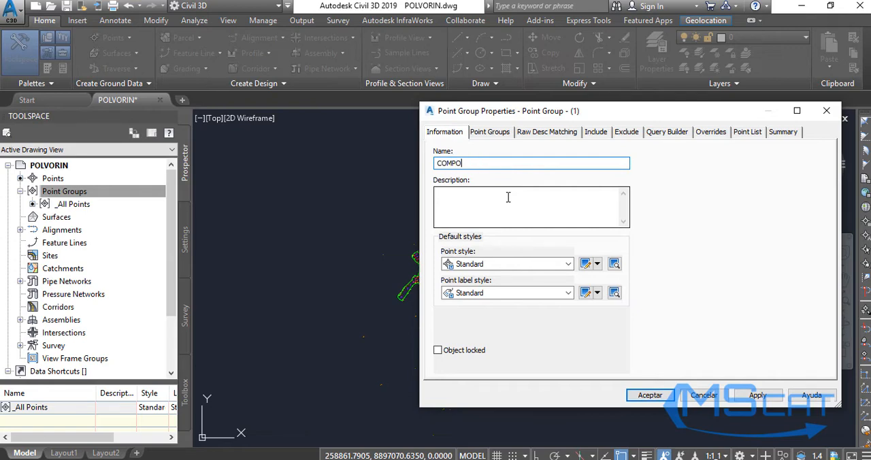
pyautogui.write('NENTES SUPERFICIALES')
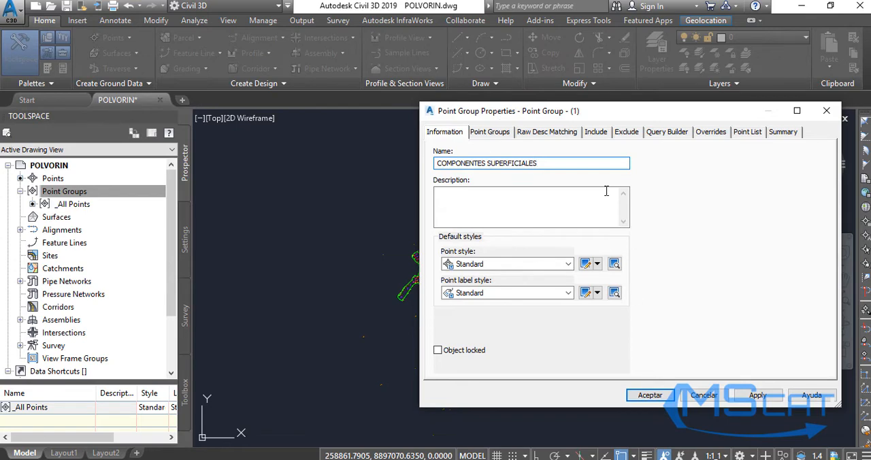
# Include in the group the points whose full descriptions match R, K, C.
pyautogui.click(596, 132)
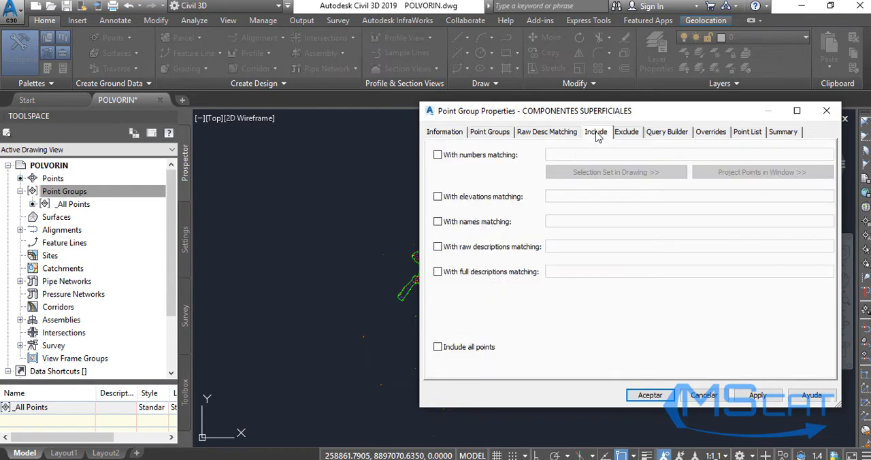
pyautogui.click(438, 272)
pyautogui.click(573, 271)
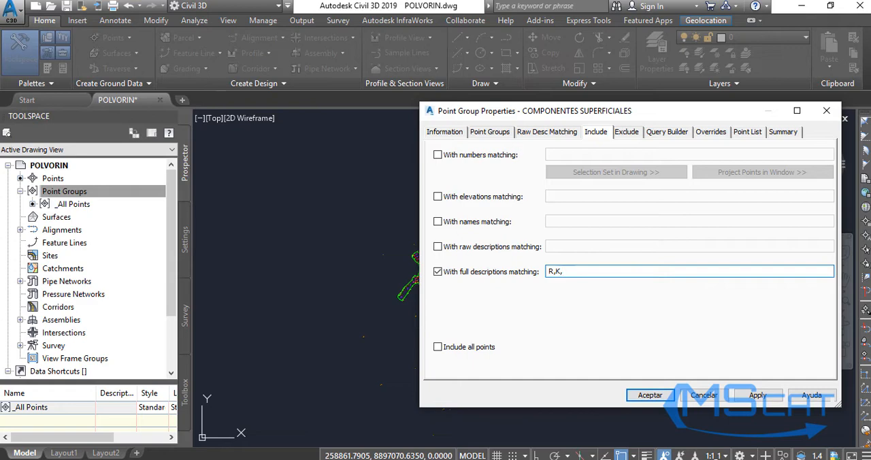
pyautogui.write('R,K,C')
pyautogui.moveTo(554, 272); pyautogui.dragTo(575, 272)
pyautogui.click(576, 272)
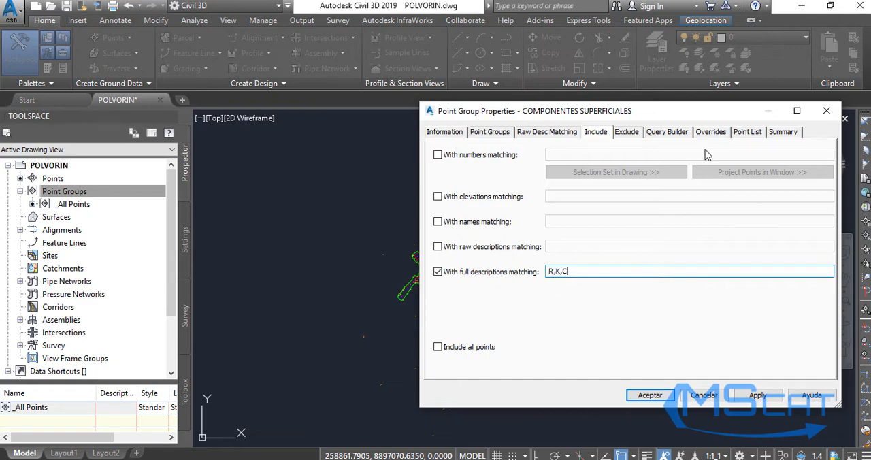
# Review the group's point list and its exclusion criteria.
pyautogui.click(747, 132)
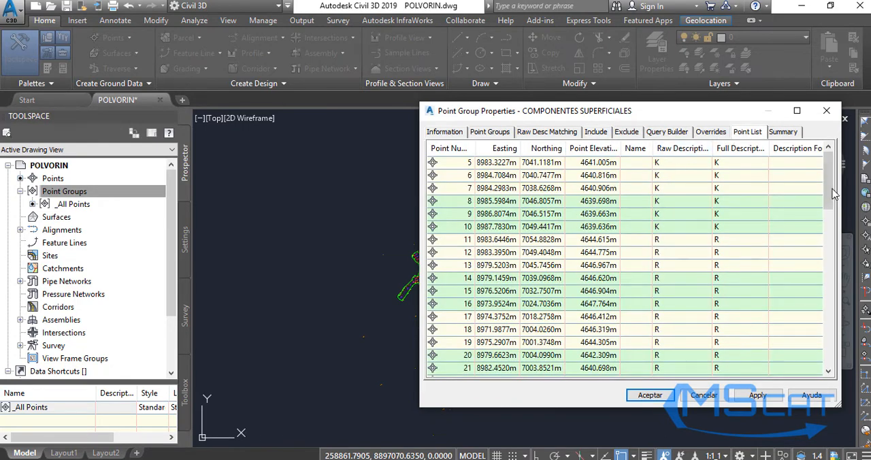
pyautogui.moveTo(829, 179); pyautogui.dragTo(829, 213)
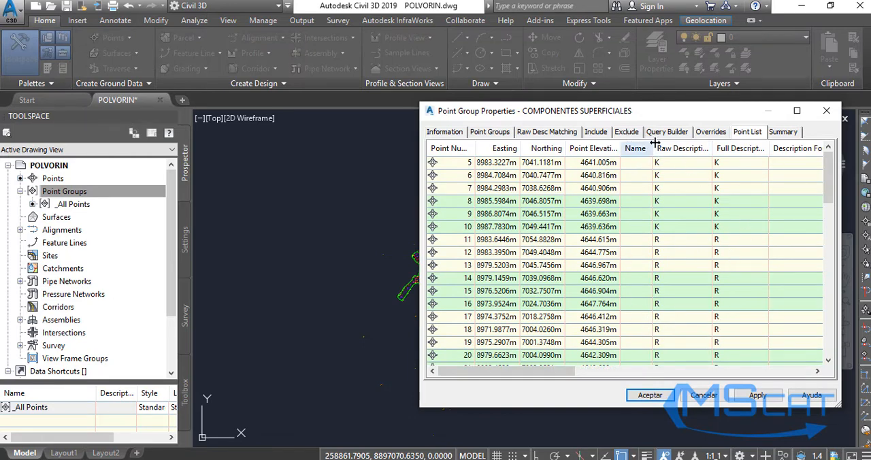
pyautogui.click(625, 137)
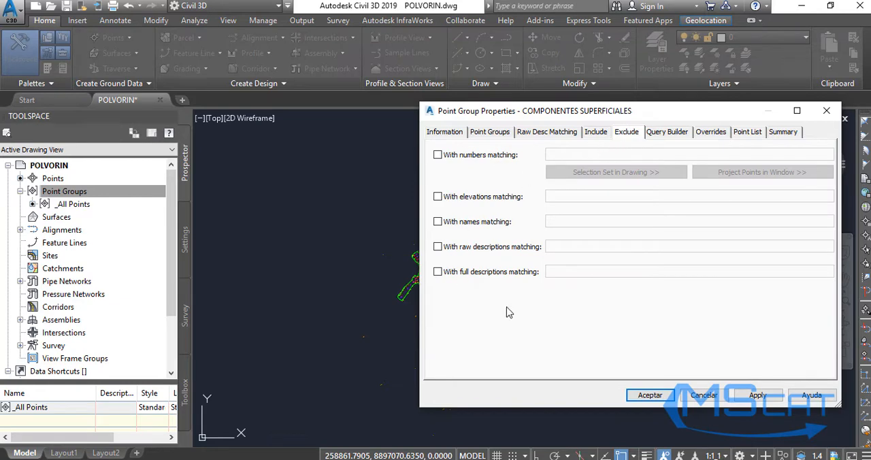
pyautogui.click(751, 135)
pyautogui.click(505, 135)
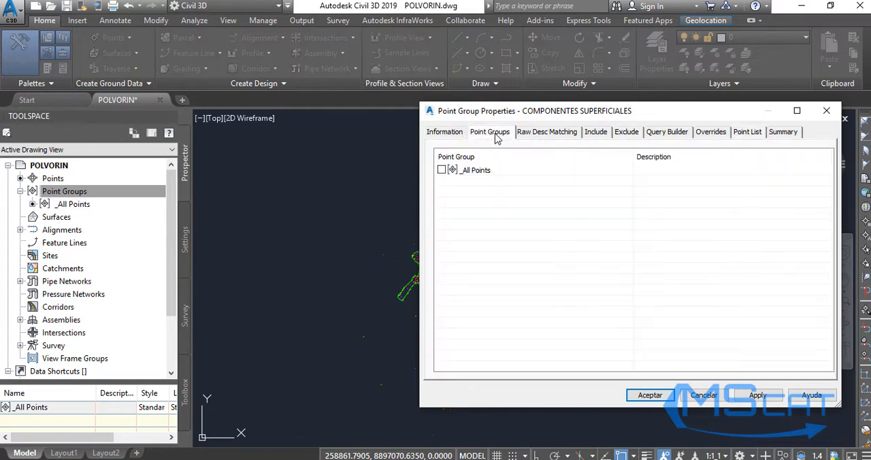
# Recheck the group's full-description filter and apply the point group properties.
pyautogui.click(596, 133)
pyautogui.click(579, 271)
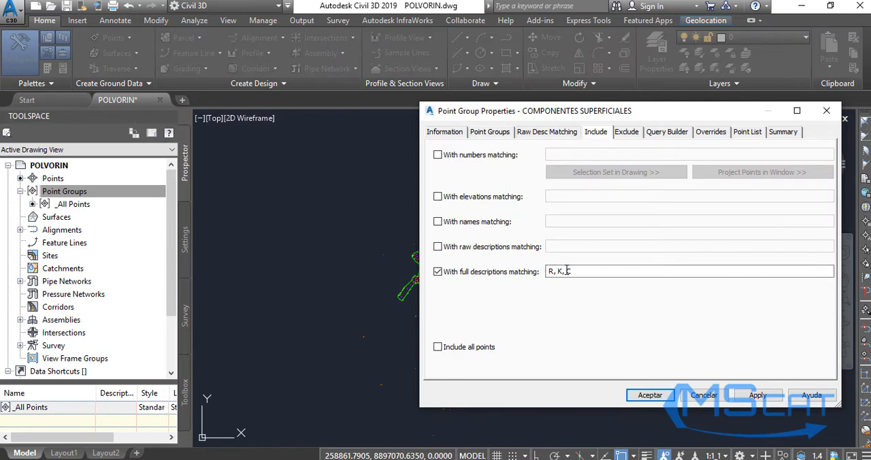
pyautogui.click(754, 394)
pyautogui.click(650, 397)
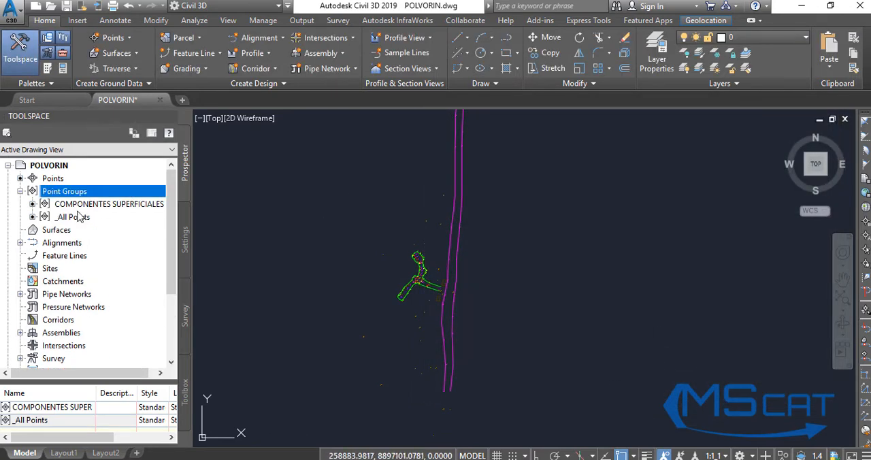
# Inspect the points listed in the COMPONENTES SUPERFICIALES and _All Points groups, and collapse the point group list.
pyautogui.click(75, 218)
pyautogui.click(96, 205)
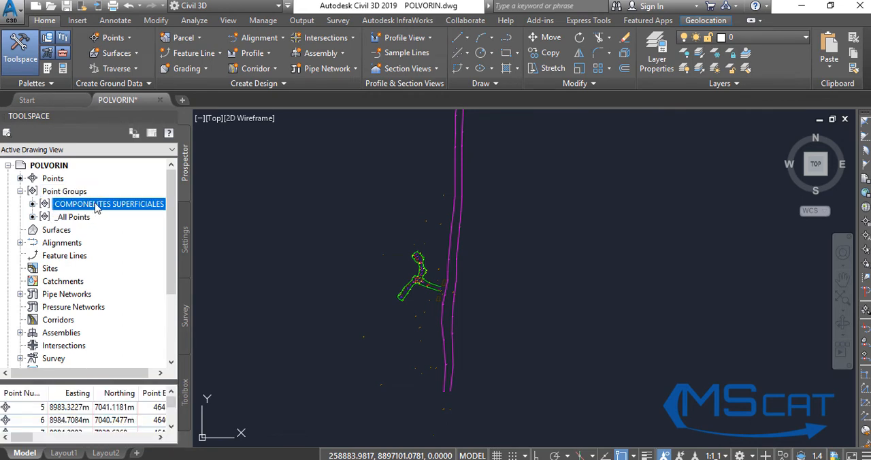
pyautogui.click(284, 251)
pyautogui.click(260, 227)
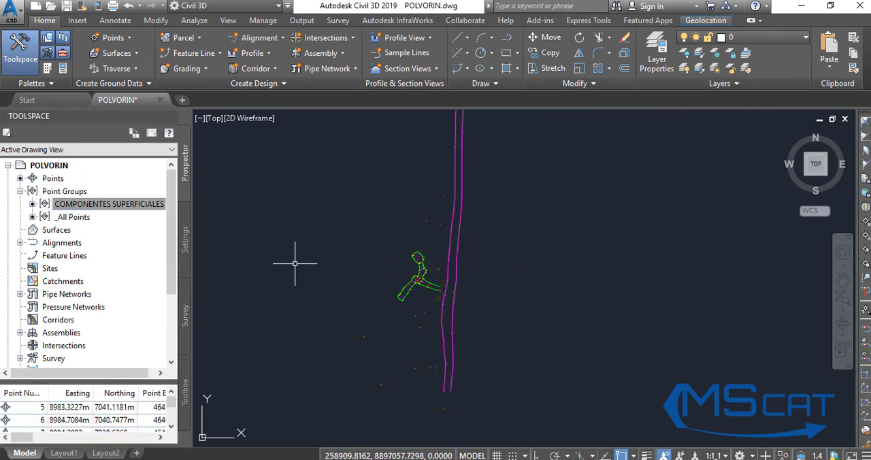
pyautogui.scroll(-3, 173, 250)
pyautogui.scroll(3, 172, 249)
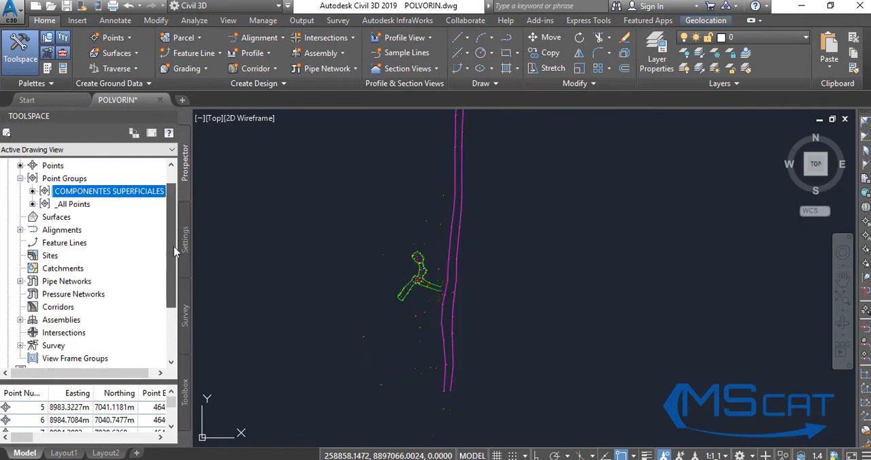
pyautogui.click(83, 217)
pyautogui.click(102, 204)
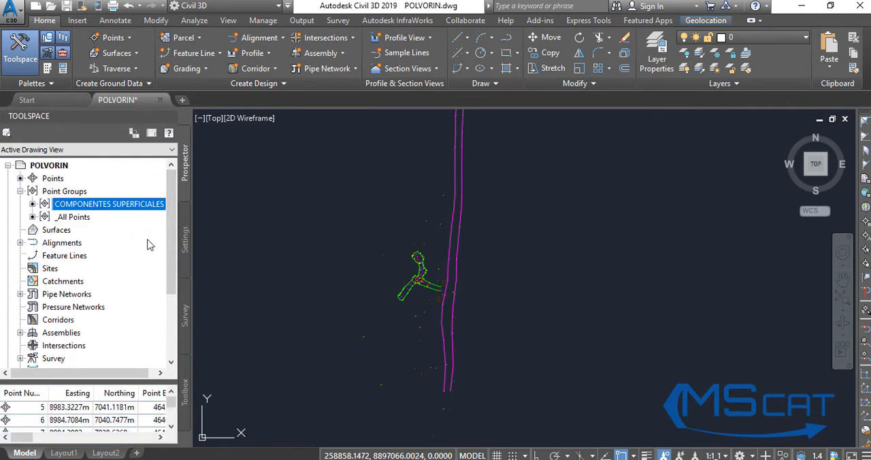
pyautogui.click(21, 193)
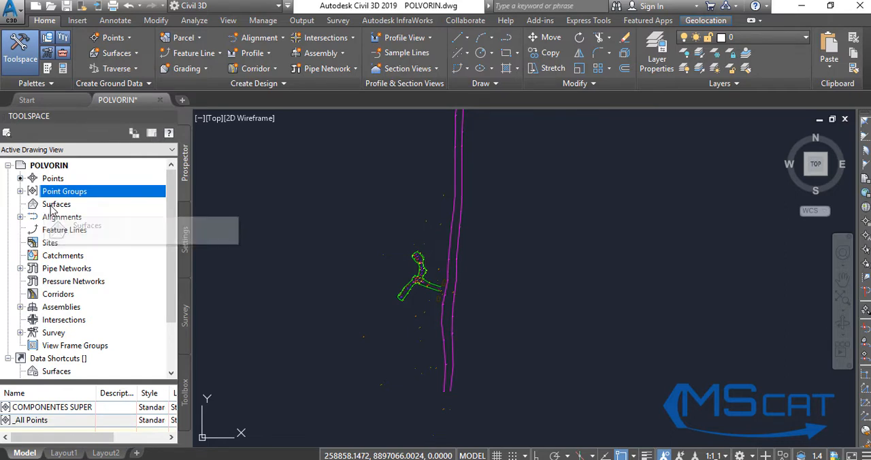
# Create a TIN surface named _All points with the Standard style.
pyautogui.click(52, 205)
pyautogui.rightClick(60, 205)
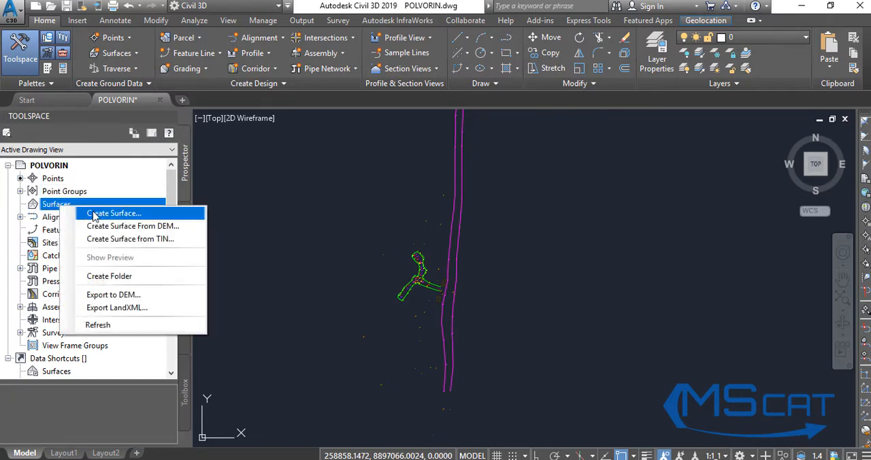
pyautogui.click(112, 213)
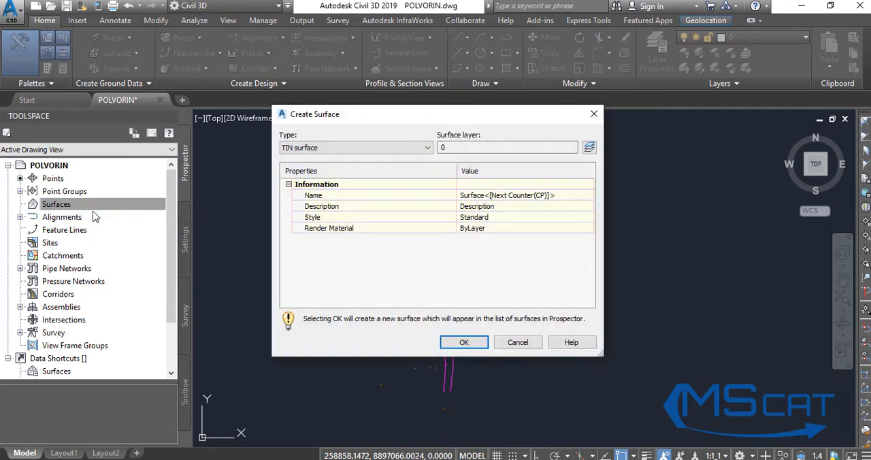
pyautogui.click(502, 196)
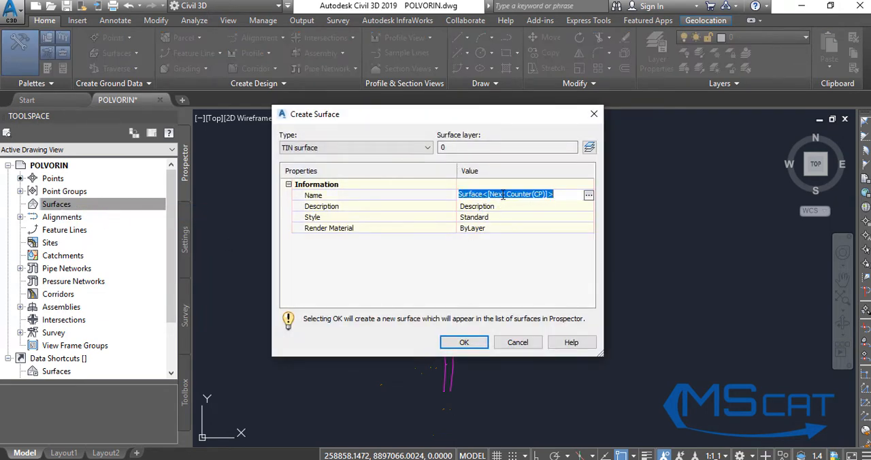
pyautogui.write('All points')
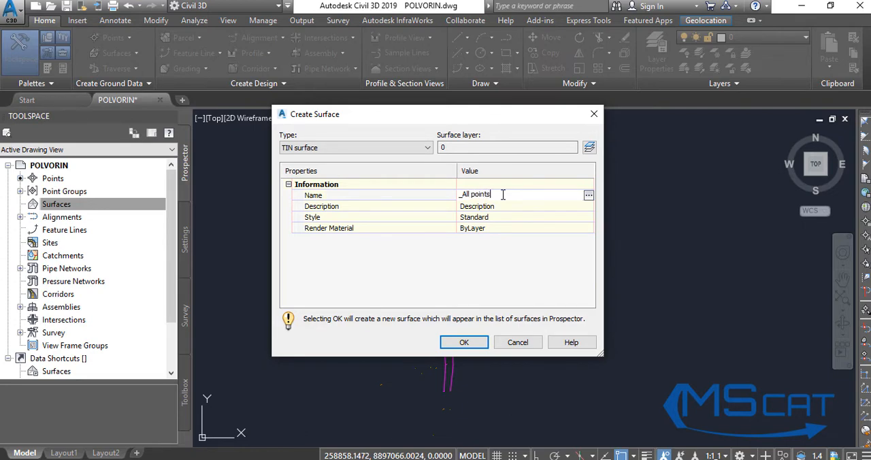
pyautogui.click(464, 342)
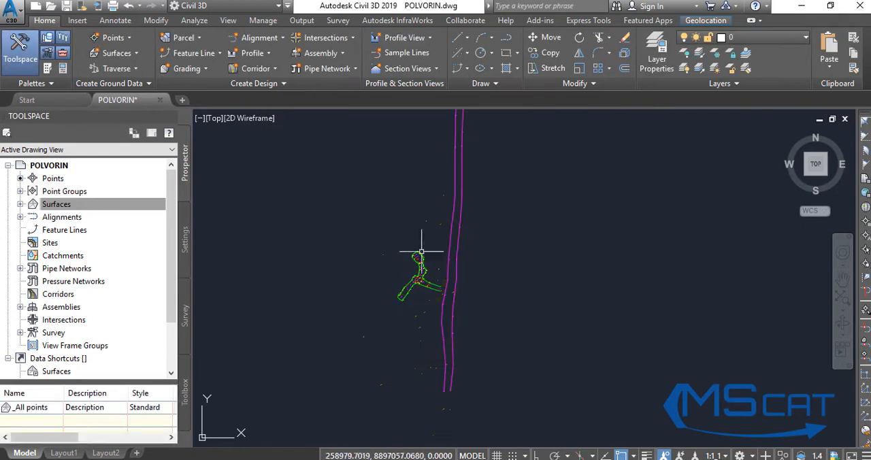
# Create a second TIN surface named COMPONENTES SUPERFICIALES with the Standard style.
pyautogui.click(20, 204)
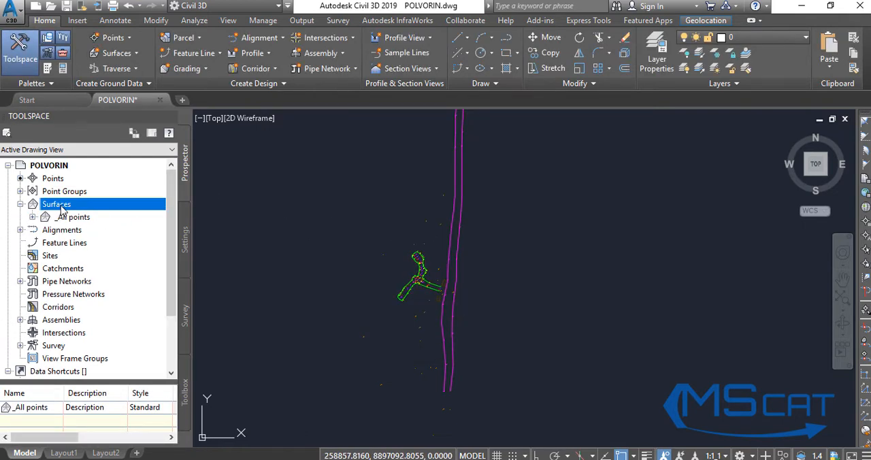
pyautogui.click(20, 191)
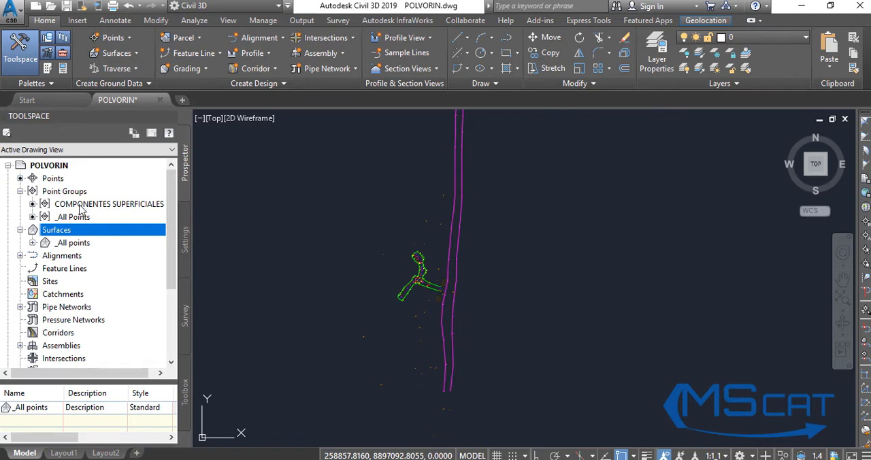
pyautogui.rightClick(66, 235)
pyautogui.click(157, 237)
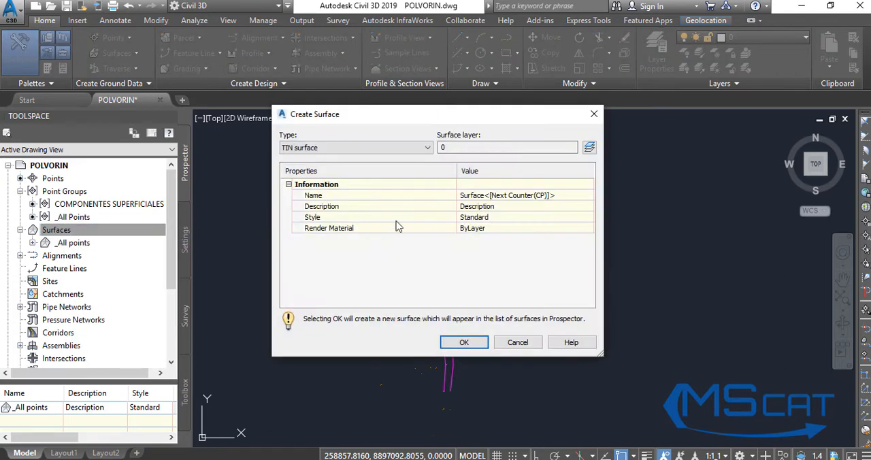
pyautogui.click(499, 196)
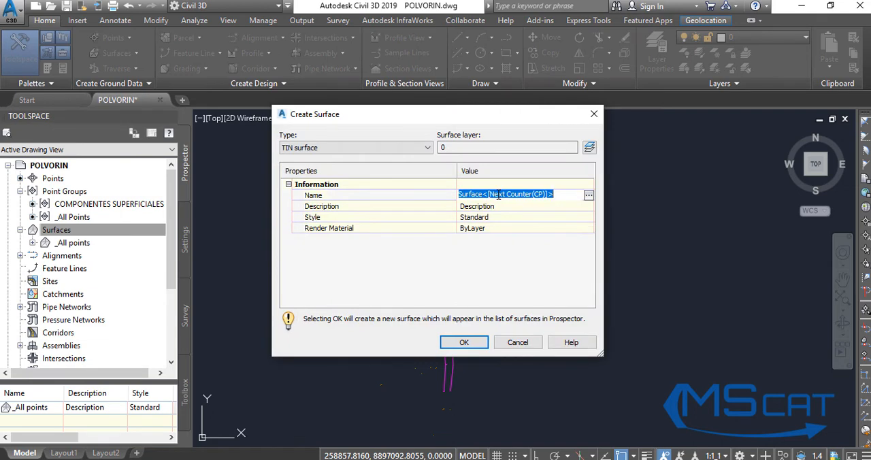
pyautogui.write('COMPONENTES SUPERFICIALES')
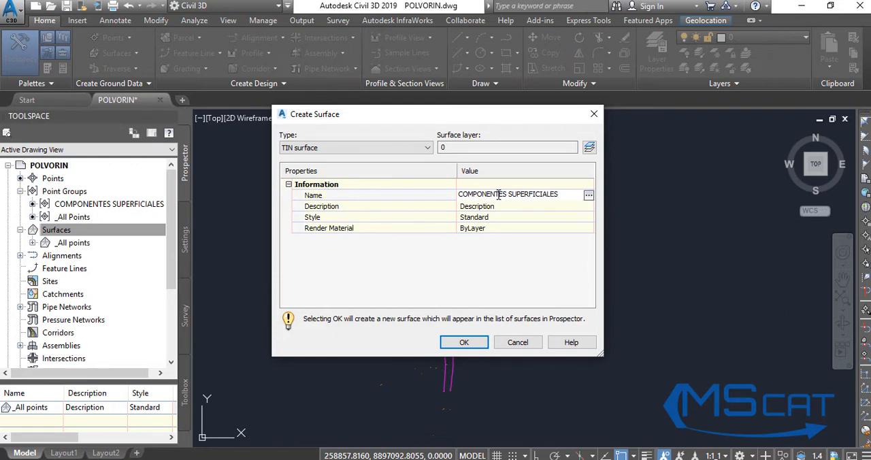
pyautogui.click(464, 343)
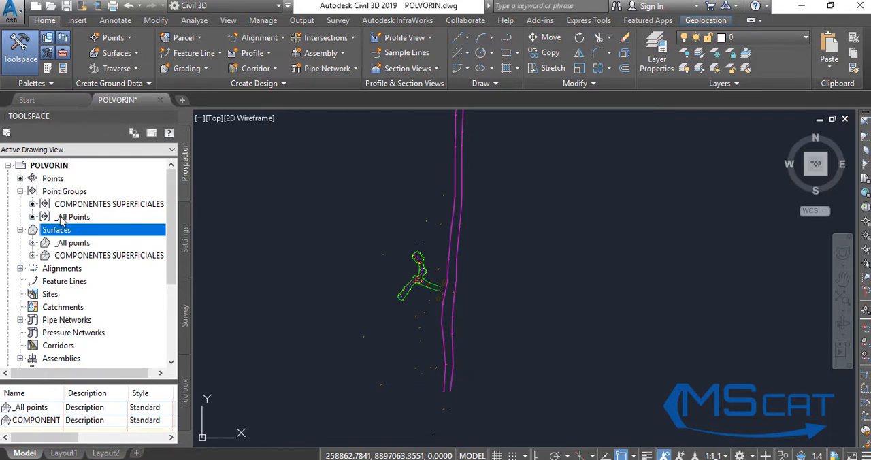
# Add the _All Points point group to the definition of the _All points surface.
pyautogui.click(84, 217)
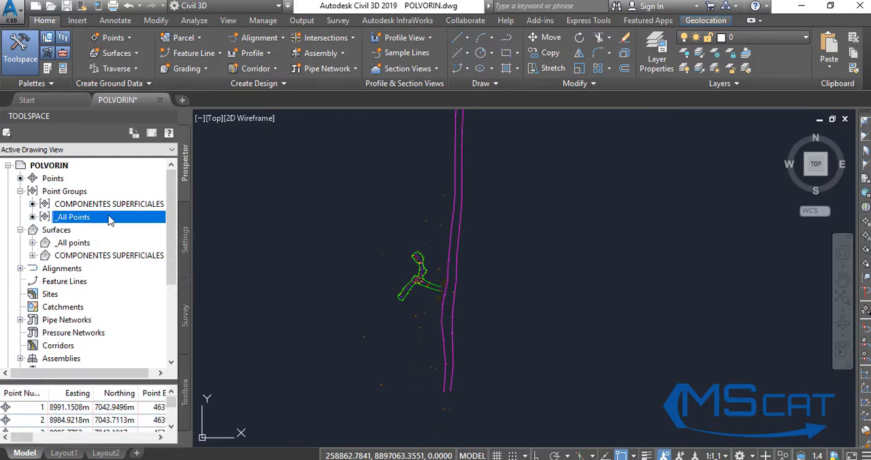
pyautogui.click(74, 244)
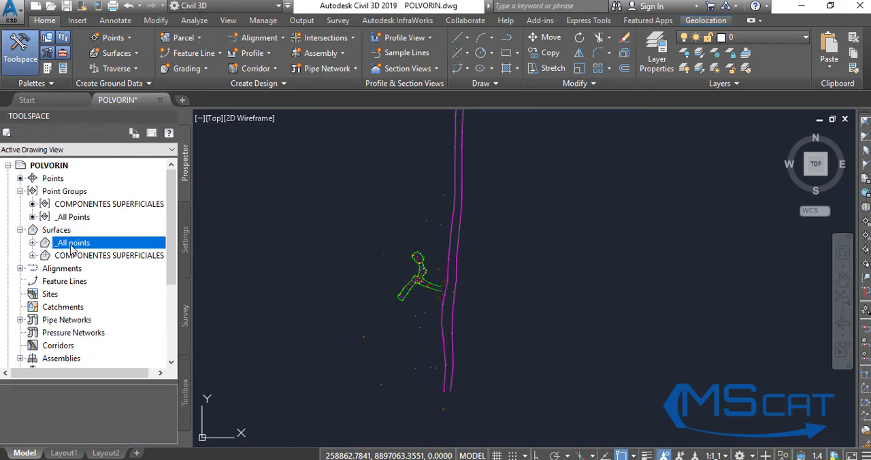
pyautogui.click(33, 243)
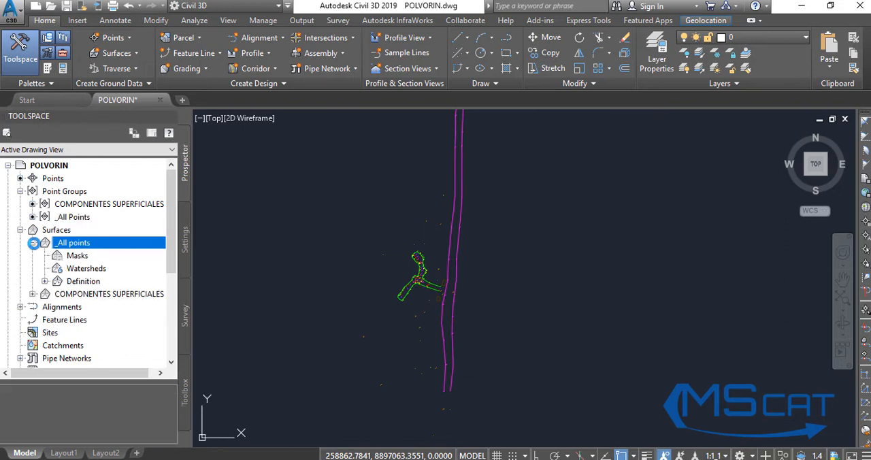
pyautogui.click(46, 282)
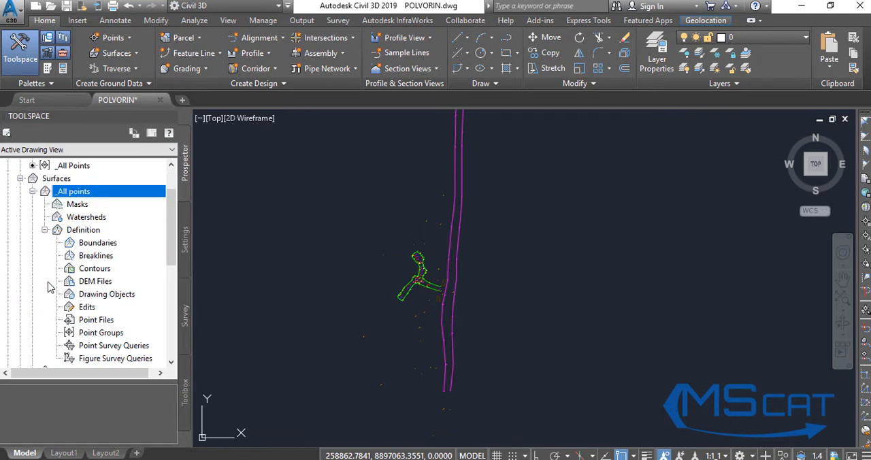
pyautogui.scroll(-3, 142, 289)
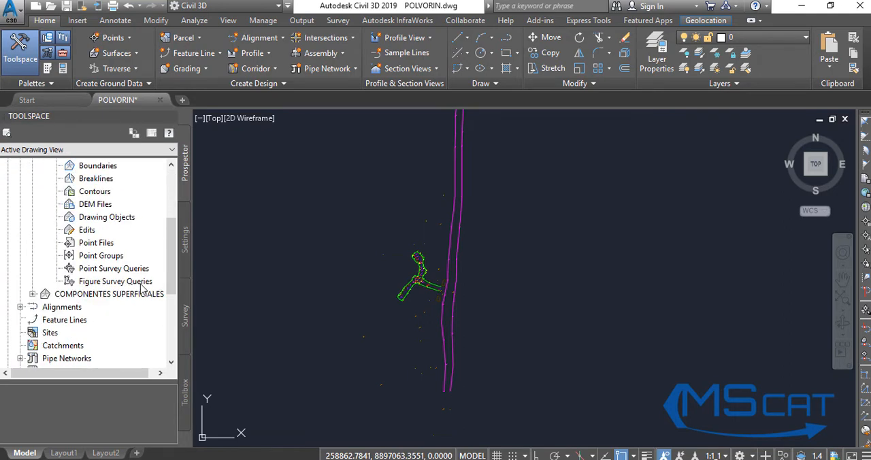
pyautogui.click(97, 244)
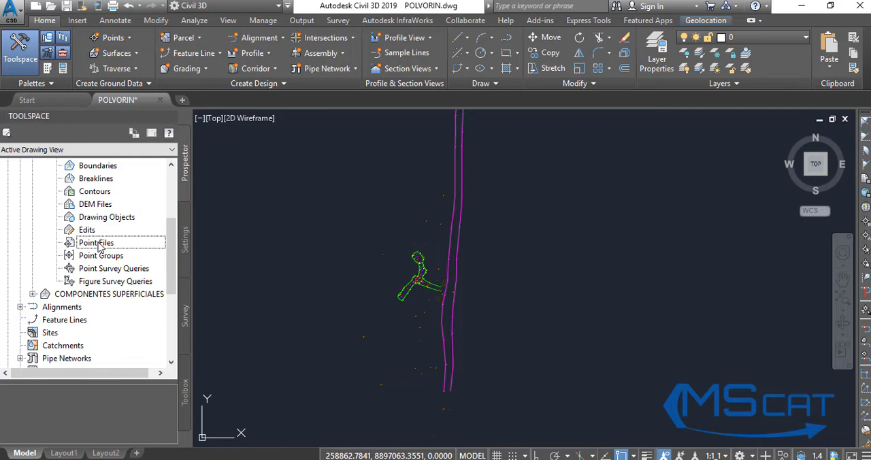
pyautogui.click(73, 255)
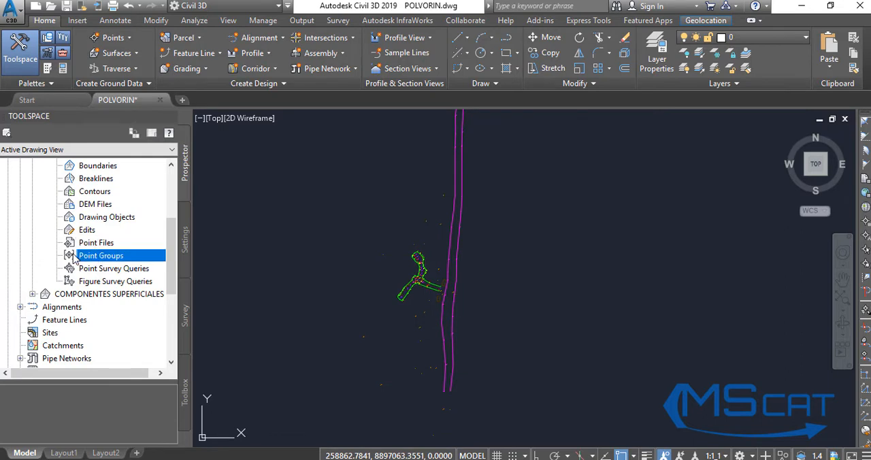
pyautogui.rightClick(119, 261)
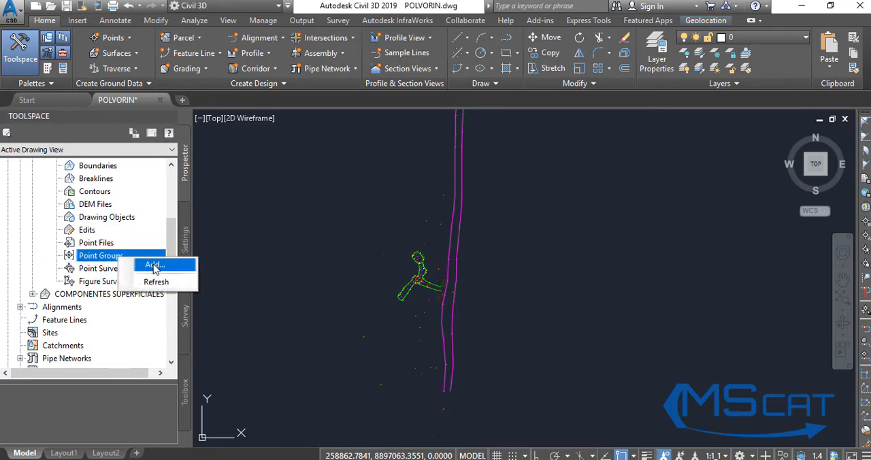
pyautogui.click(154, 266)
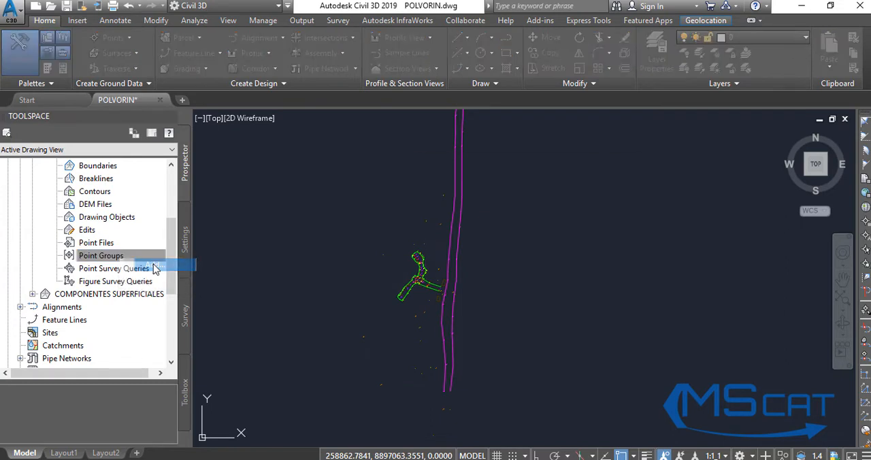
pyautogui.click(485, 226)
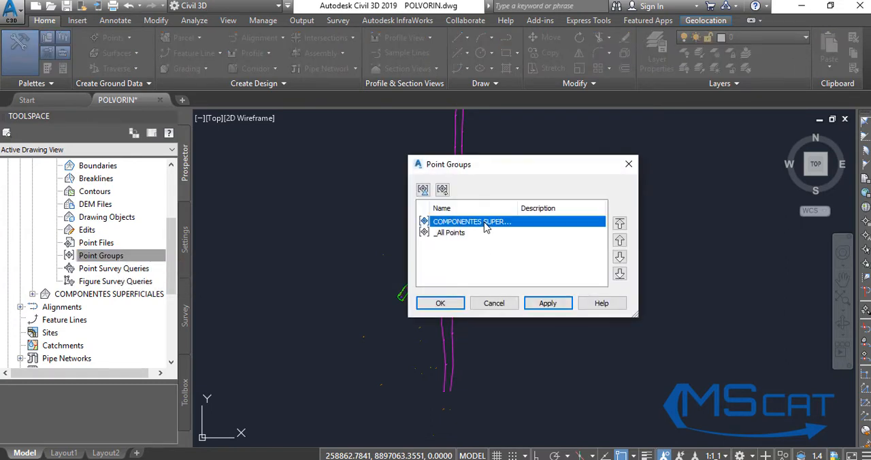
pyautogui.click(463, 235)
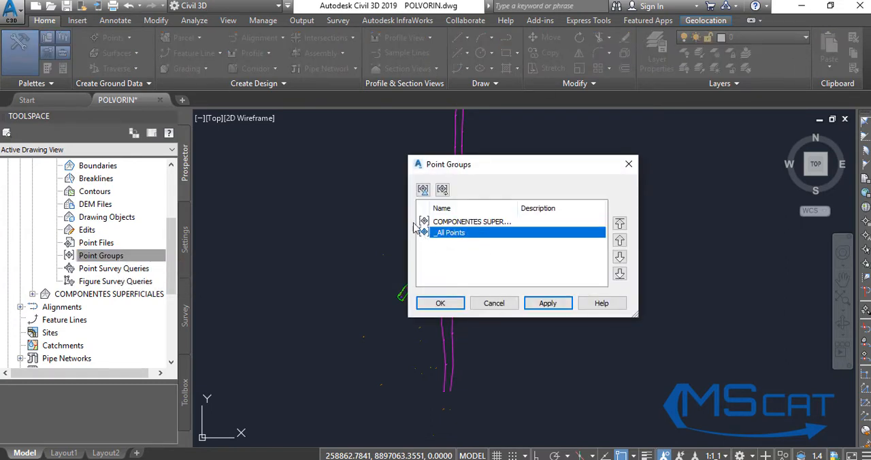
pyautogui.click(548, 303)
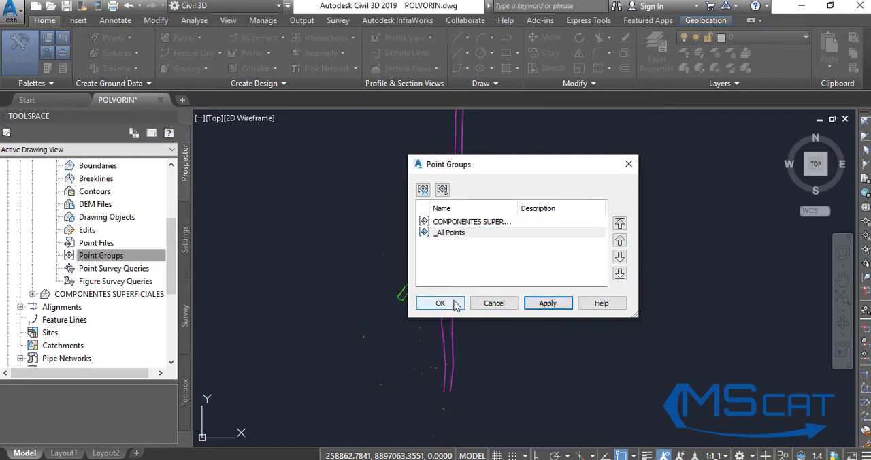
pyautogui.click(456, 305)
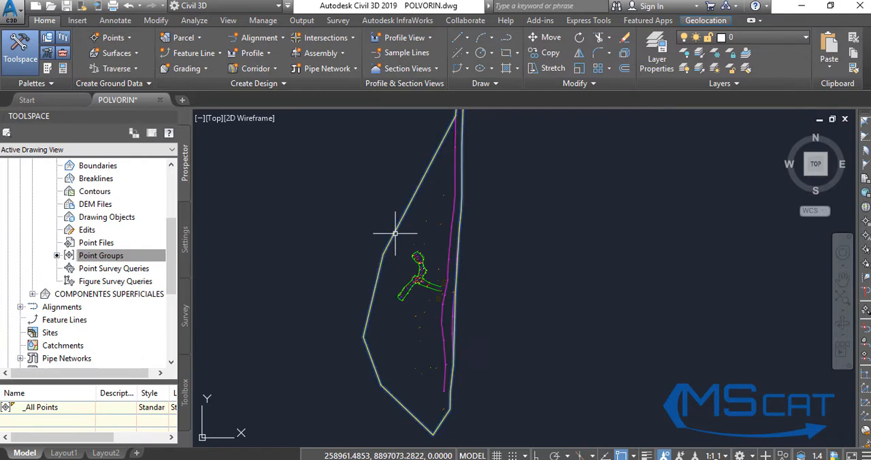
# Select the _All points surface in the drawing and collapse its definition in the surface tree.
pyautogui.click(395, 233)
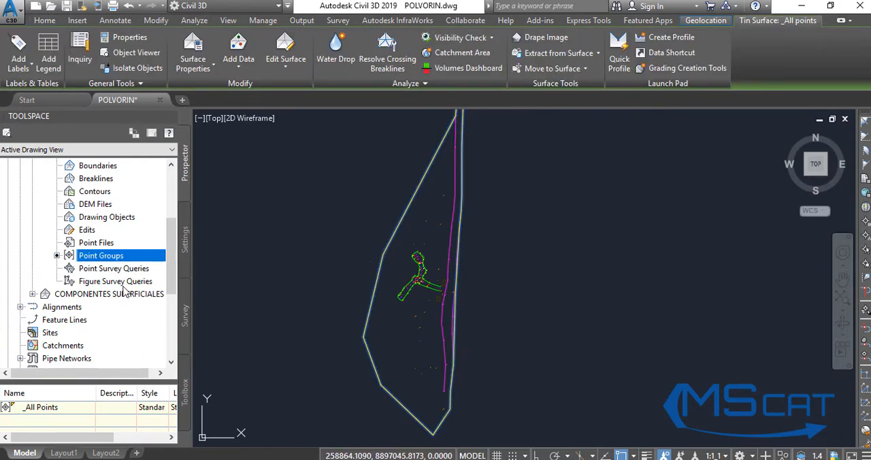
pyautogui.scroll(1, 113, 247)
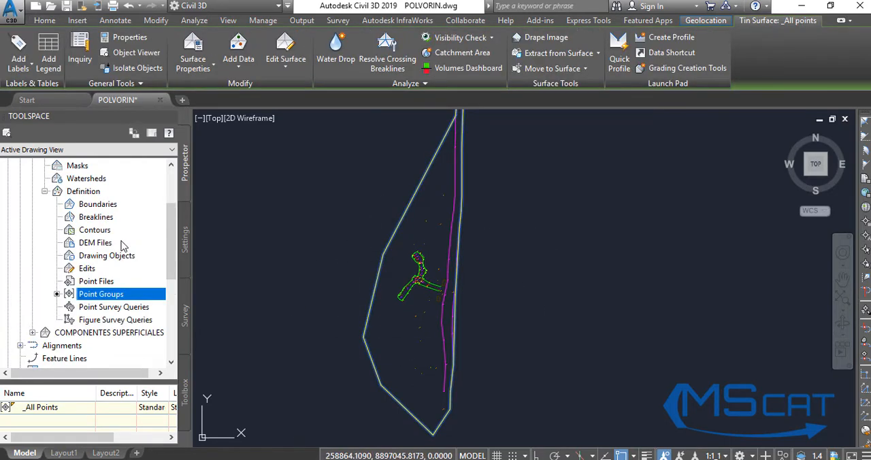
pyautogui.click(46, 193)
pyautogui.click(32, 192)
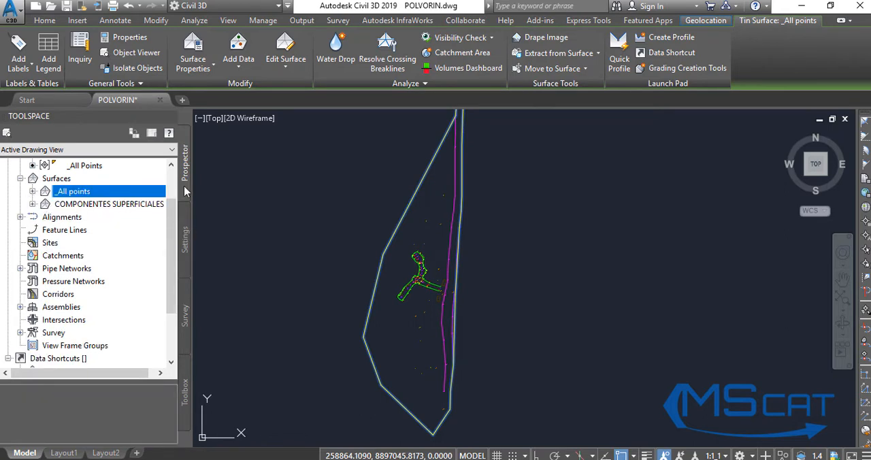
# Open the Standard surface style for editing from the drawing's surface style settings.
pyautogui.click(185, 241)
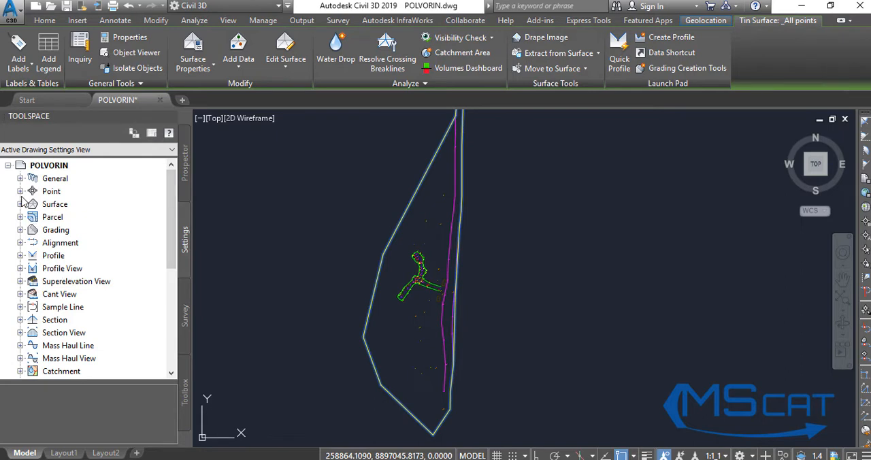
pyautogui.click(20, 204)
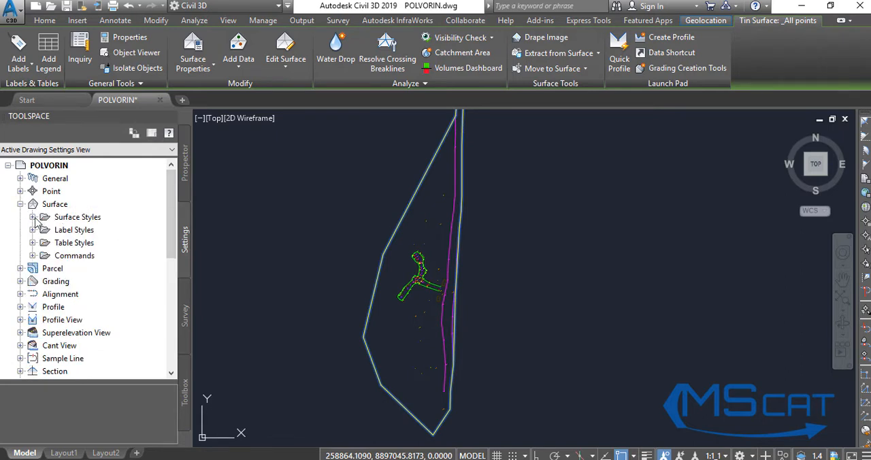
pyautogui.click(34, 217)
pyautogui.click(88, 217)
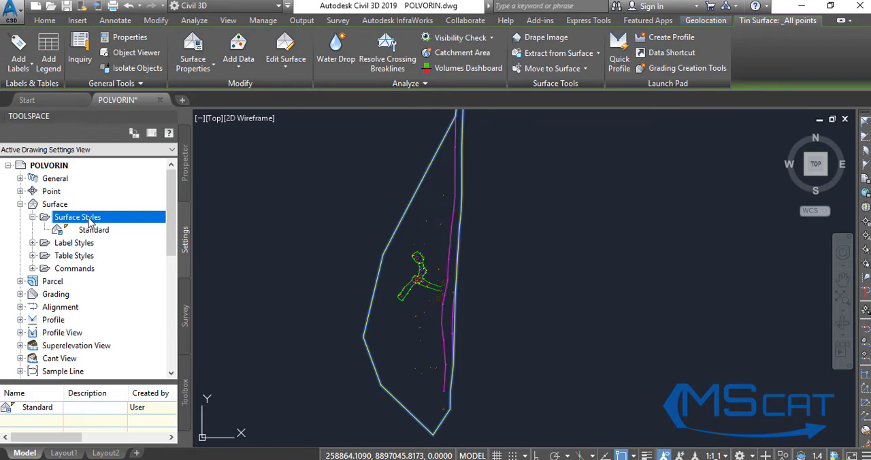
pyautogui.rightClick(90, 223)
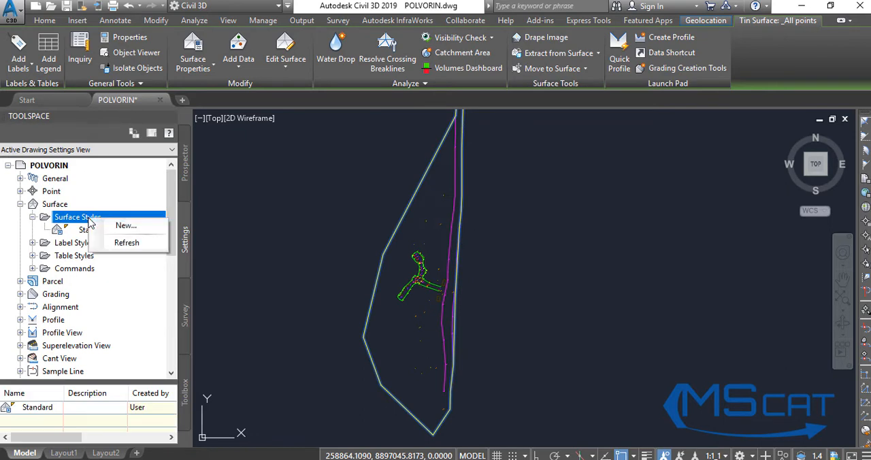
pyautogui.click(122, 246)
pyautogui.click(92, 233)
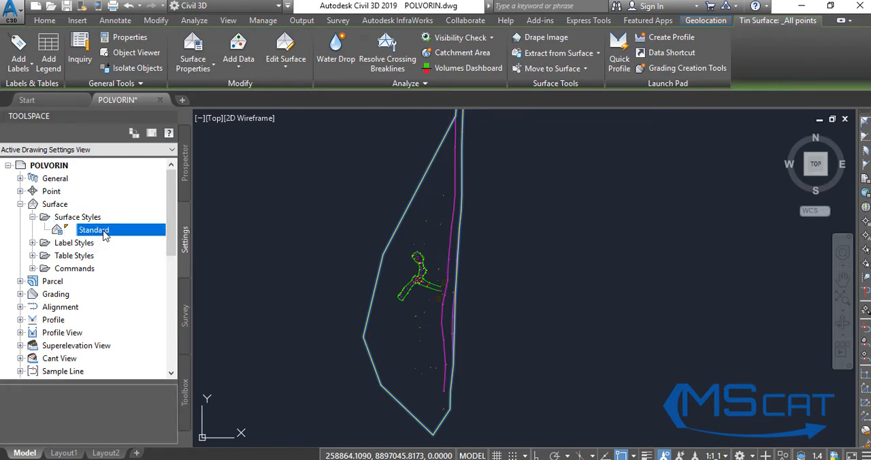
pyautogui.rightClick(105, 234)
pyautogui.click(143, 239)
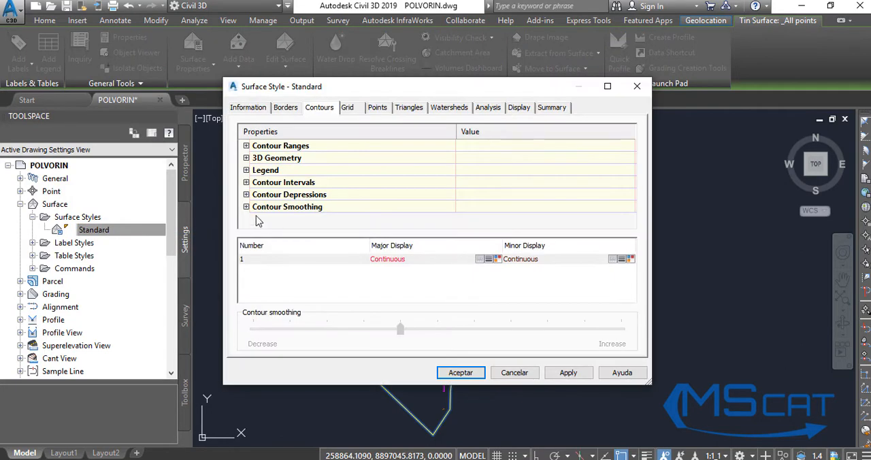
# Set the base elevation of the Standard style's contour intervals to 1 m.
pyautogui.click(246, 182)
pyautogui.moveTo(387, 95); pyautogui.dragTo(617, 108)
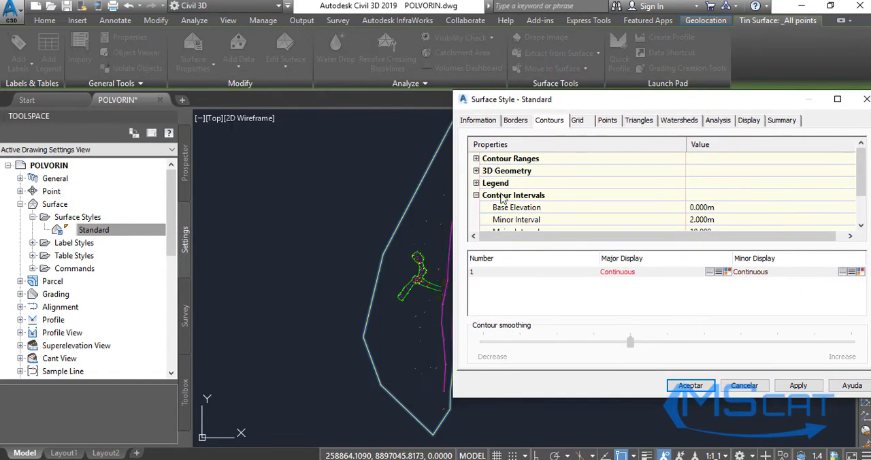
pyautogui.click(719, 207)
pyautogui.write('1')
pyautogui.scroll(-1, 720, 222)
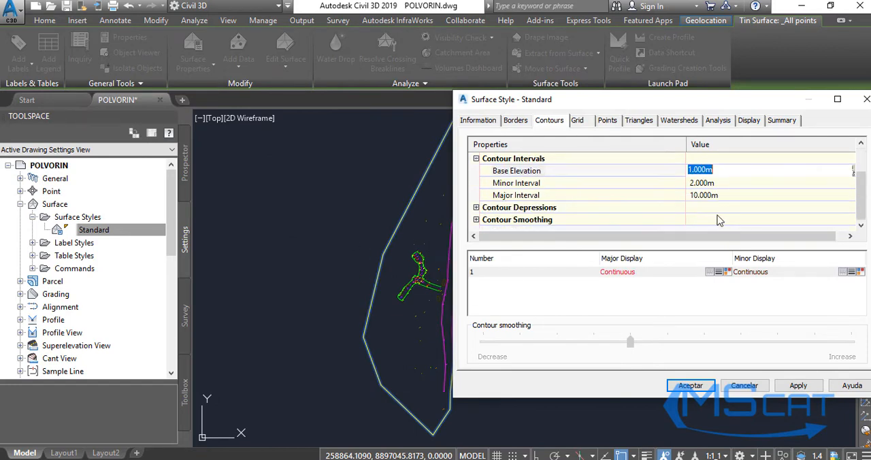
# Set the minor contour interval of the Standard surface style to 5 m.
pyautogui.click(709, 183)
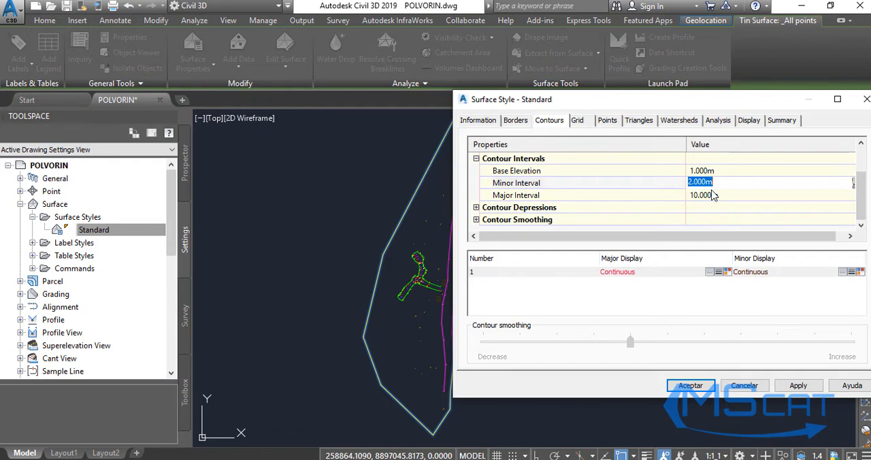
pyautogui.write('5')
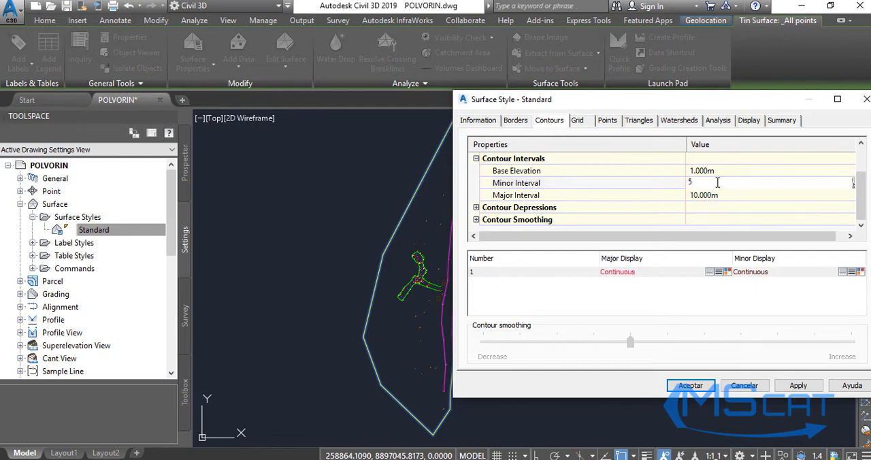
pyautogui.click(711, 196)
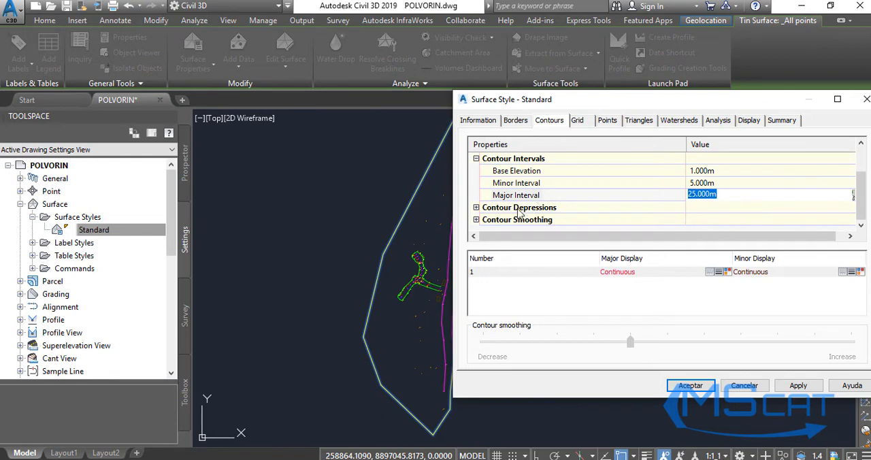
# Enable Smooth Contours in the Standard style's contour smoothing and raise the smoothing amount to its maximum.
pyautogui.click(475, 219)
pyautogui.scroll(-2, 604, 209)
pyautogui.click(707, 208)
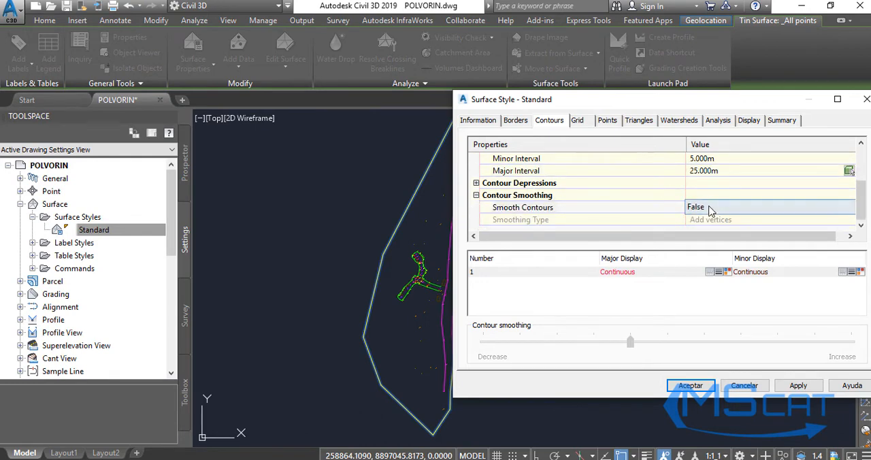
pyautogui.click(708, 207)
pyautogui.click(689, 233)
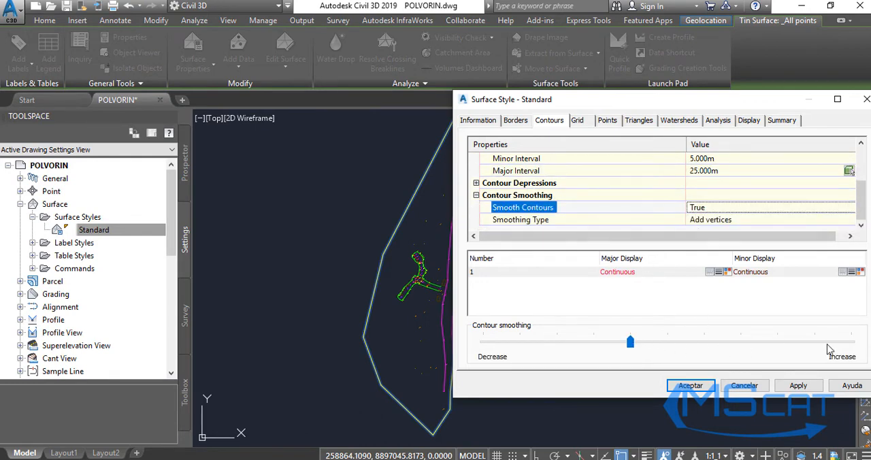
pyautogui.moveTo(630, 343); pyautogui.dragTo(852, 344)
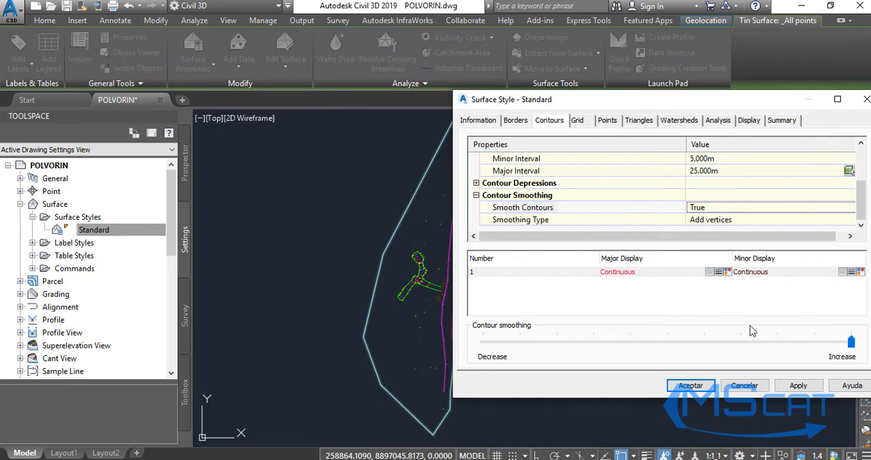
pyautogui.scroll(2, 730, 220)
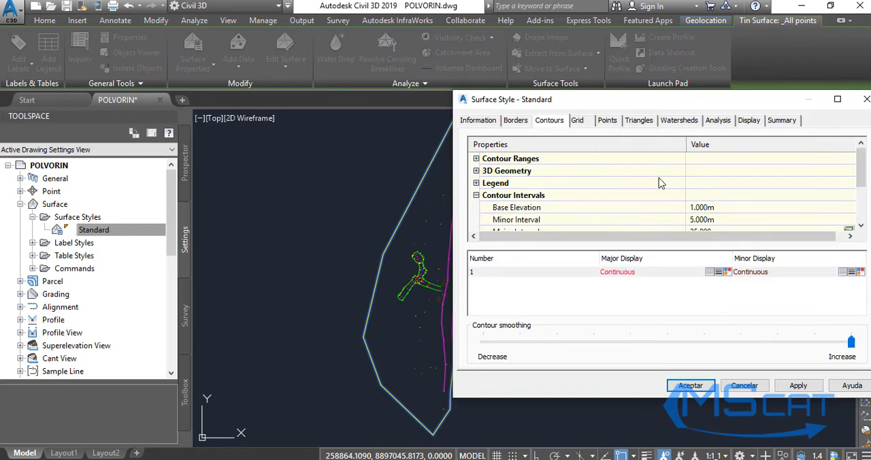
# Look through the grid, point and triangle settings, and make the Major Contour and Minor Contour components visible in plan view.
pyautogui.click(577, 122)
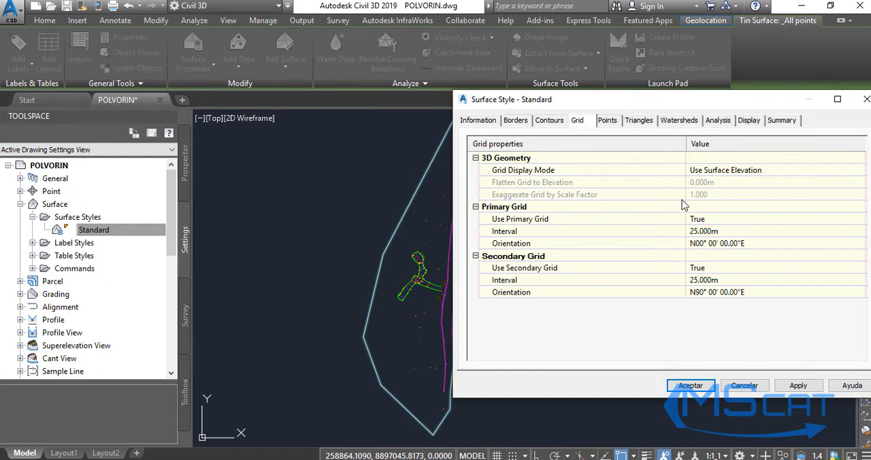
pyautogui.click(608, 122)
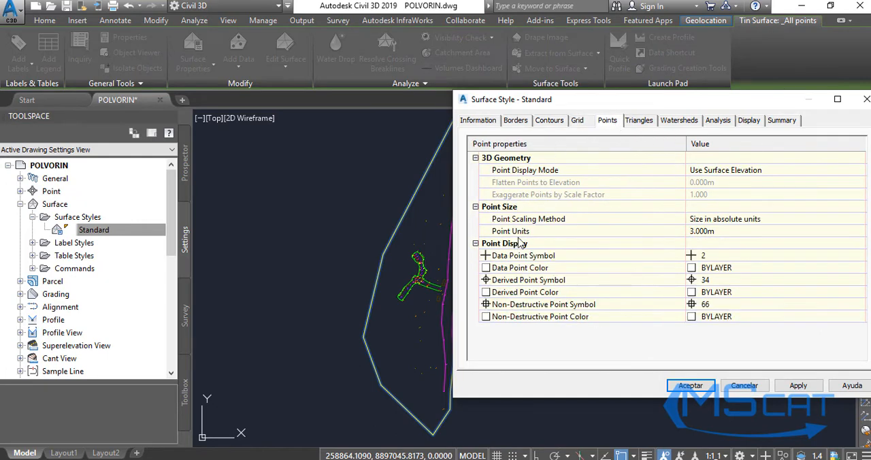
pyautogui.click(637, 124)
pyautogui.click(740, 122)
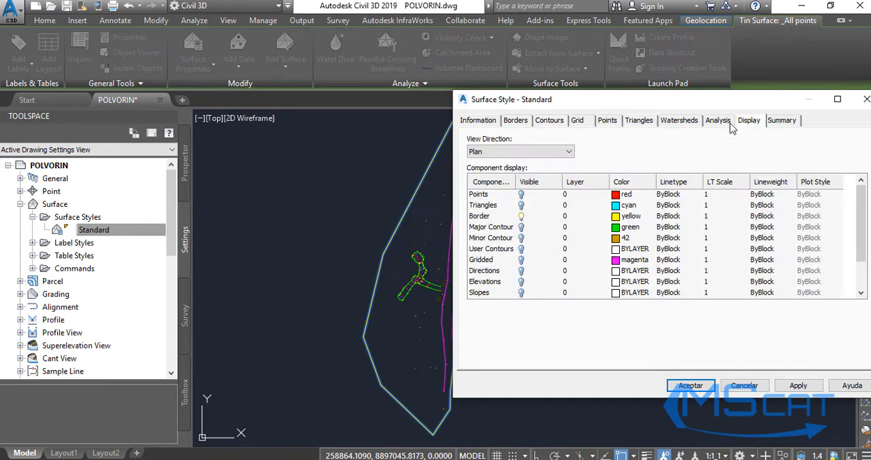
pyautogui.click(520, 228)
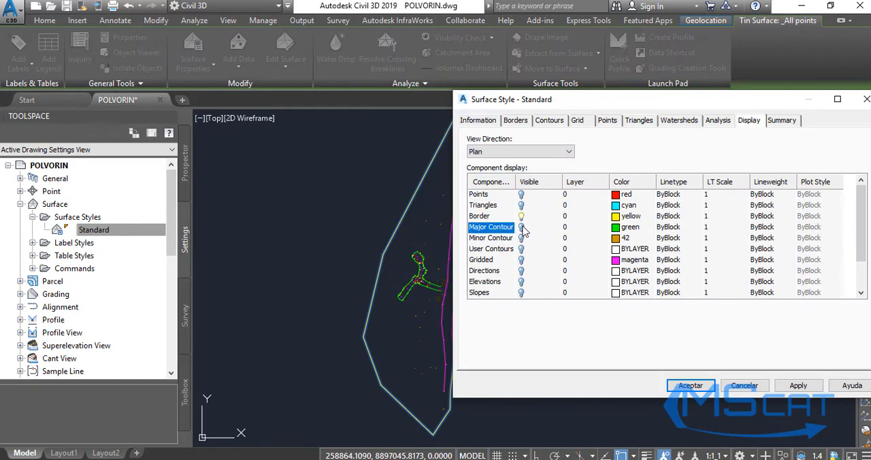
pyautogui.click(522, 239)
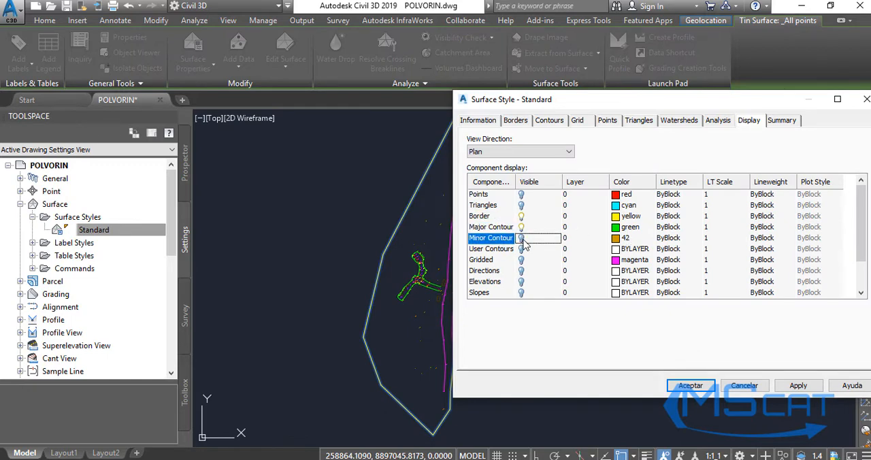
# Set the Major Contour component's color to index color 253.
pyautogui.click(620, 227)
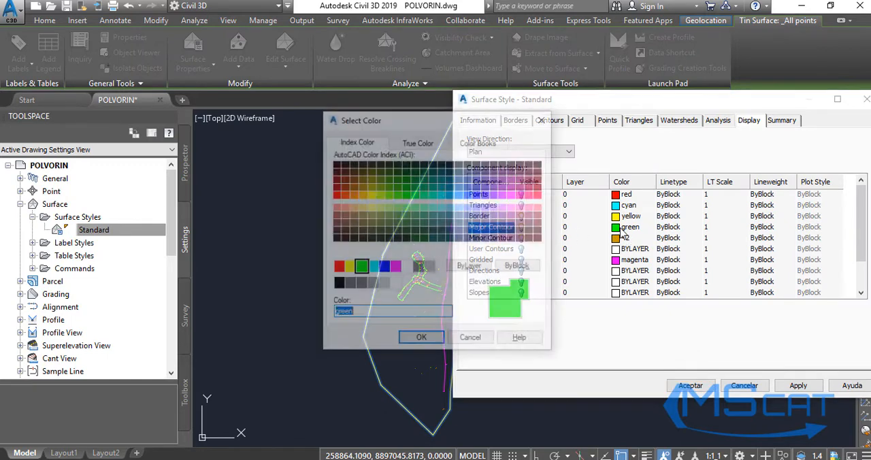
pyautogui.click(372, 283)
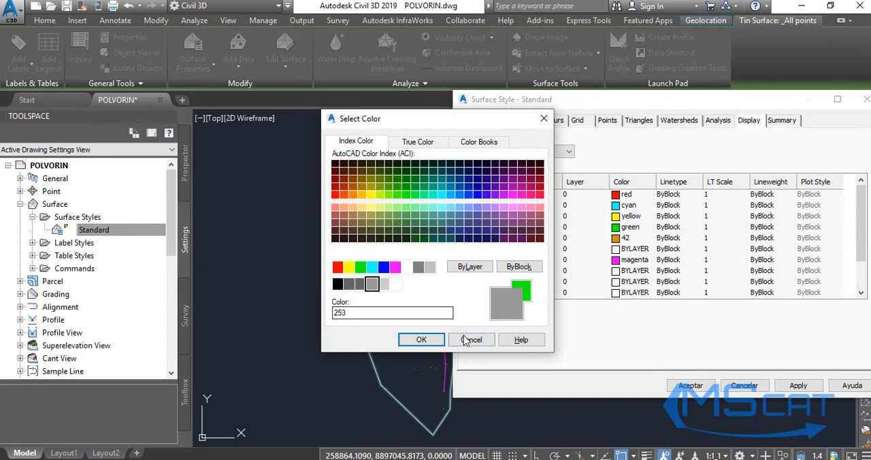
pyautogui.click(425, 340)
# Set the Minor Contour component's color to index color 252.
pyautogui.click(621, 239)
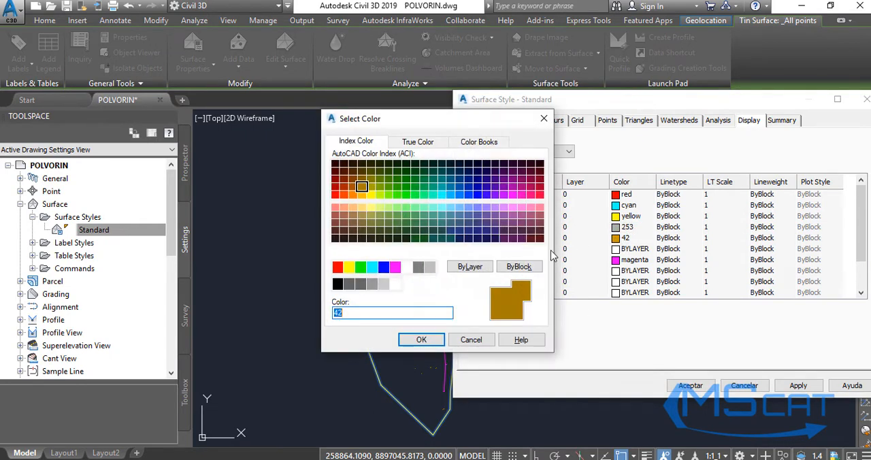
pyautogui.click(412, 341)
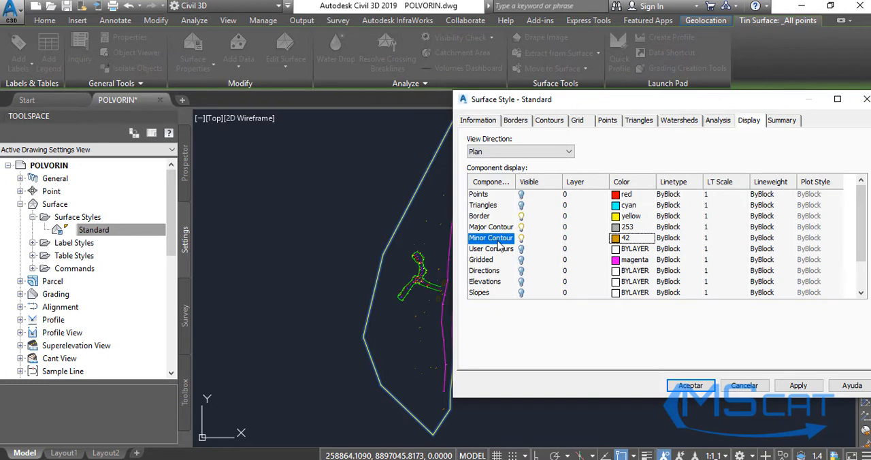
pyautogui.click(621, 239)
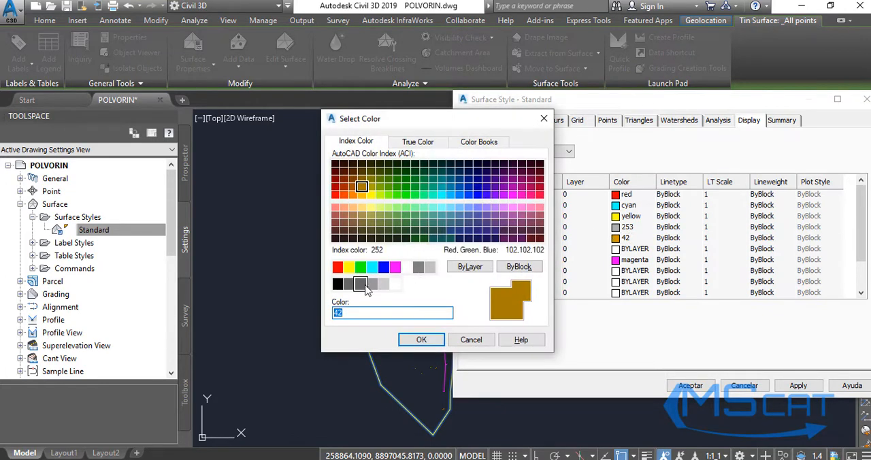
pyautogui.click(364, 284)
pyautogui.click(421, 340)
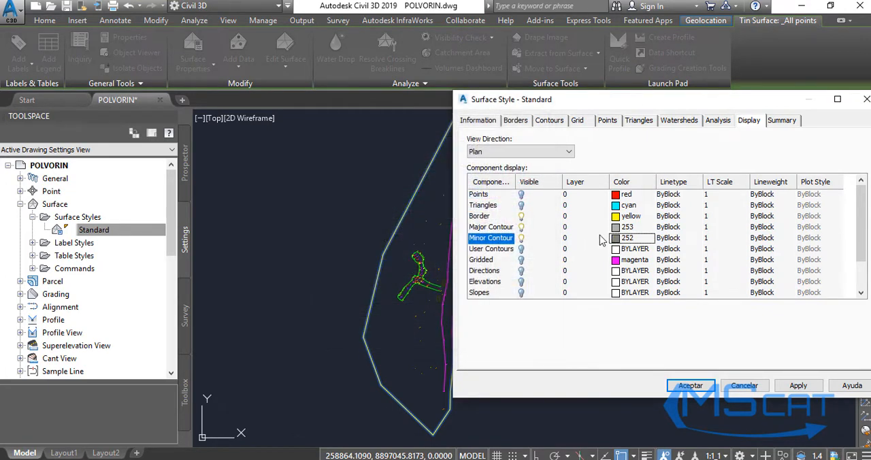
# Set the Major Contour component's color to index color 30 and apply the style changes to the drawing.
pyautogui.click(619, 228)
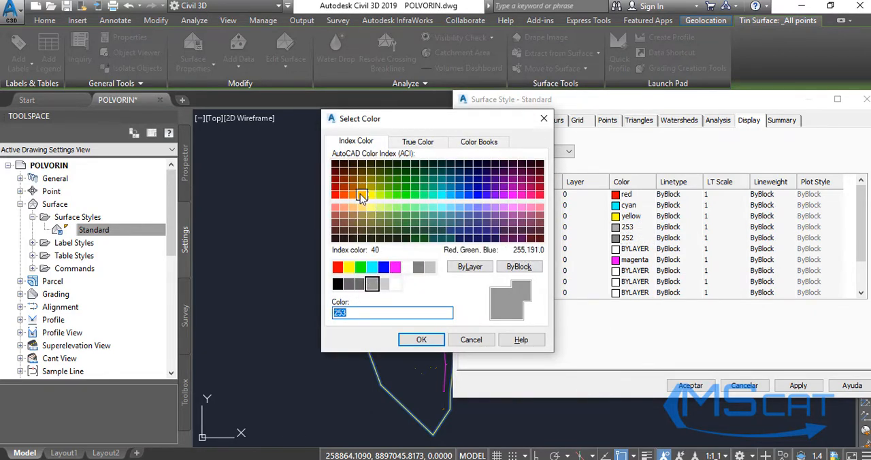
pyautogui.click(354, 196)
pyautogui.click(421, 339)
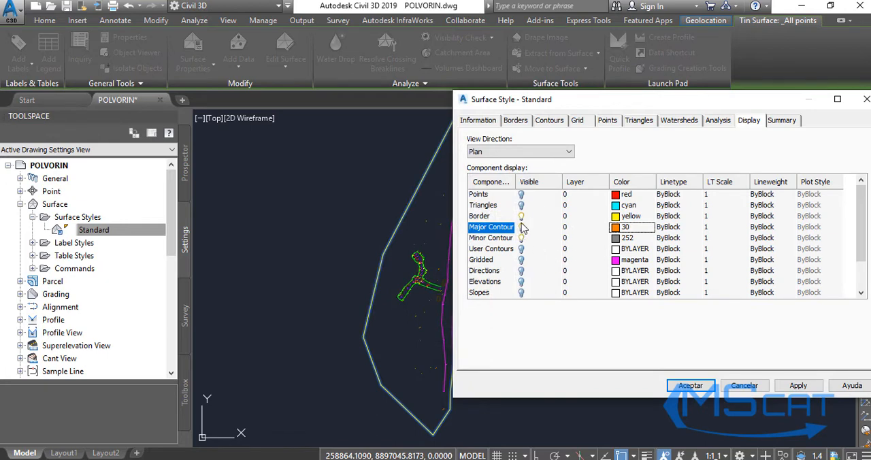
pyautogui.click(799, 385)
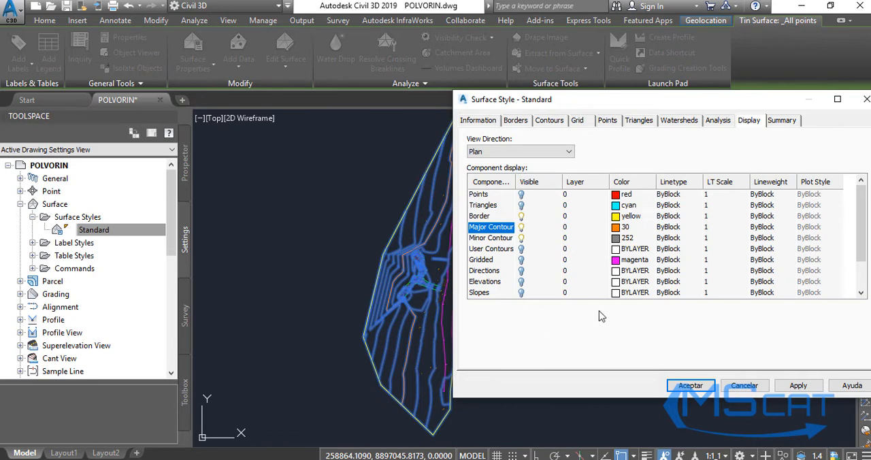
# Review the Standard style's contour intervals and accept the surface style changes.
pyautogui.click(550, 122)
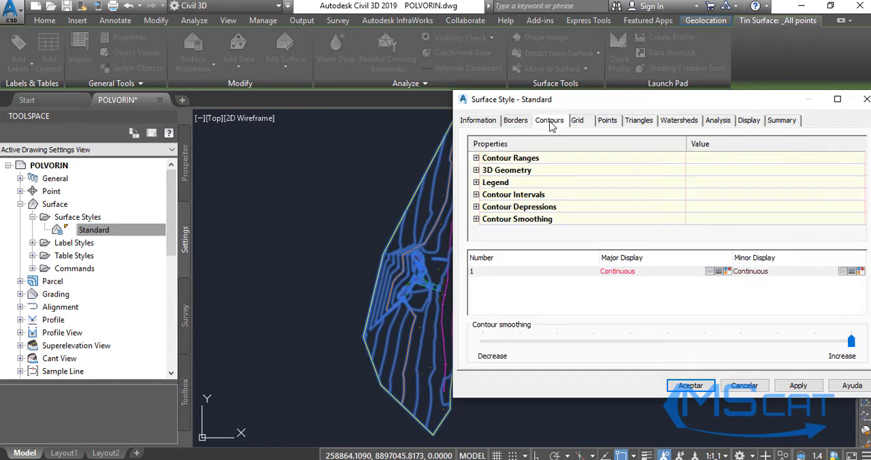
pyautogui.click(477, 196)
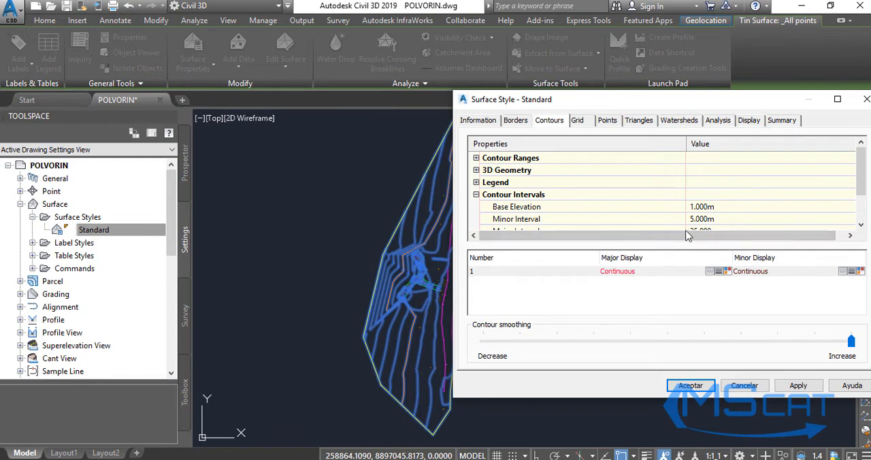
pyautogui.click(796, 387)
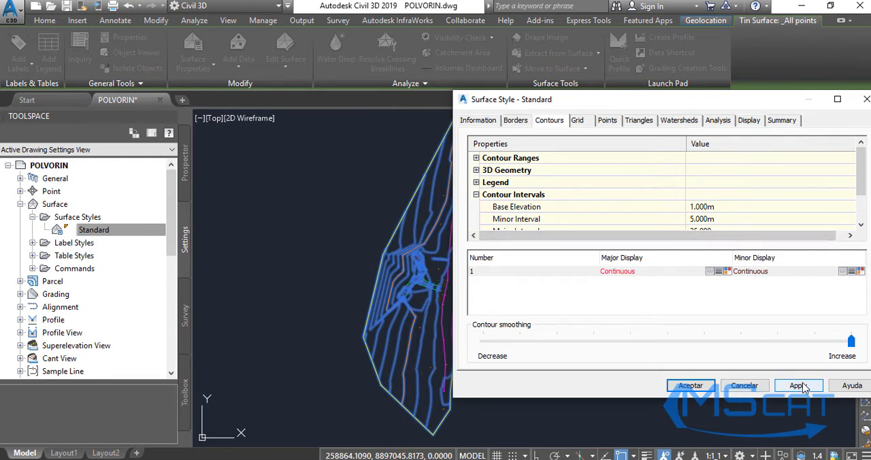
pyautogui.click(690, 386)
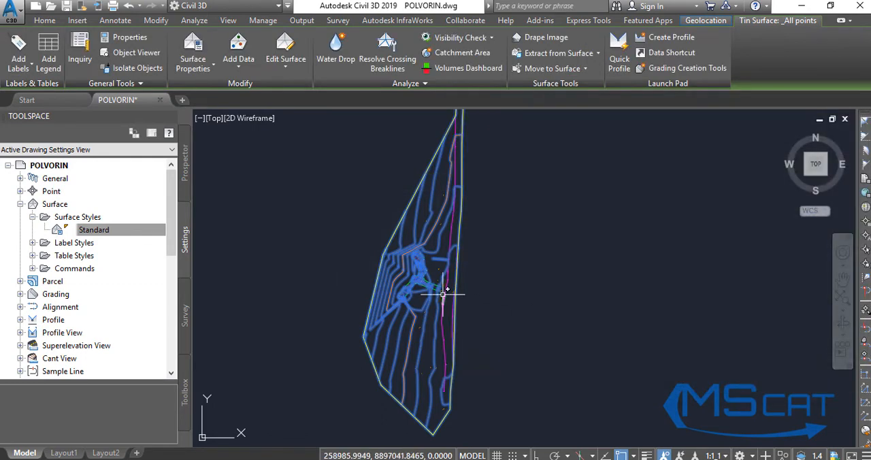
# Examine the major and minor contours of the _All points surface in the drawing, then deselect the surface.
pyautogui.press('Escape')
pyautogui.scroll(4, 415, 283)
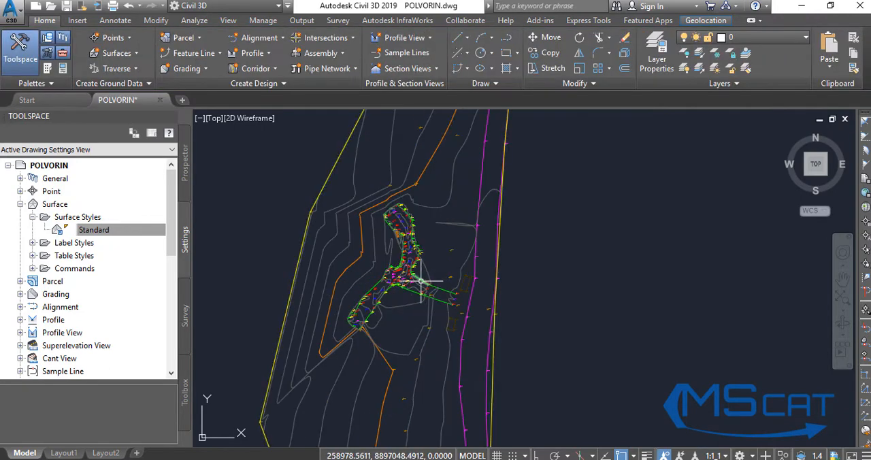
pyautogui.click(351, 260)
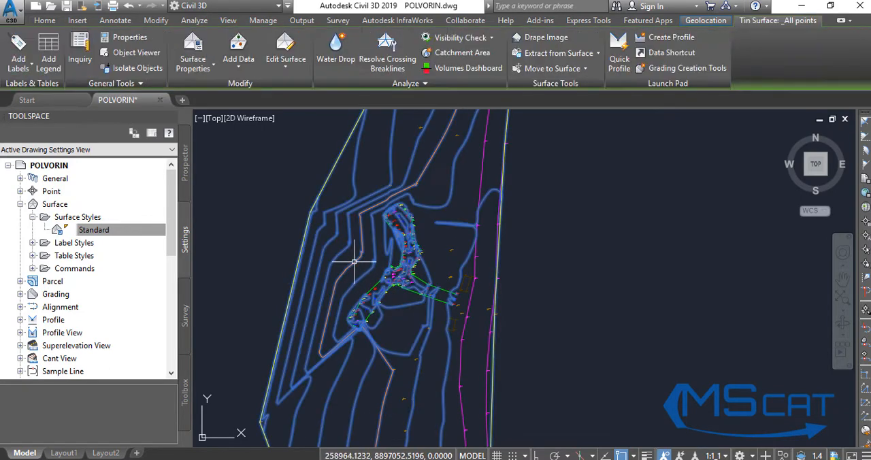
pyautogui.scroll(-3, 391, 238)
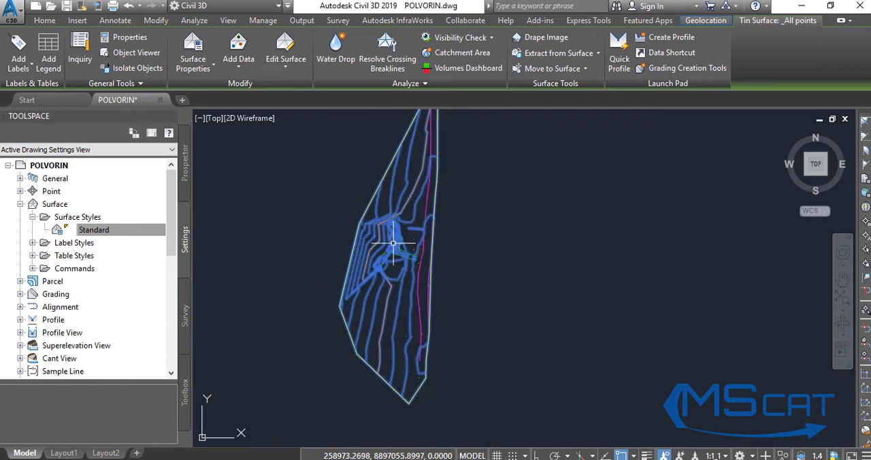
pyautogui.scroll(2, 392, 296)
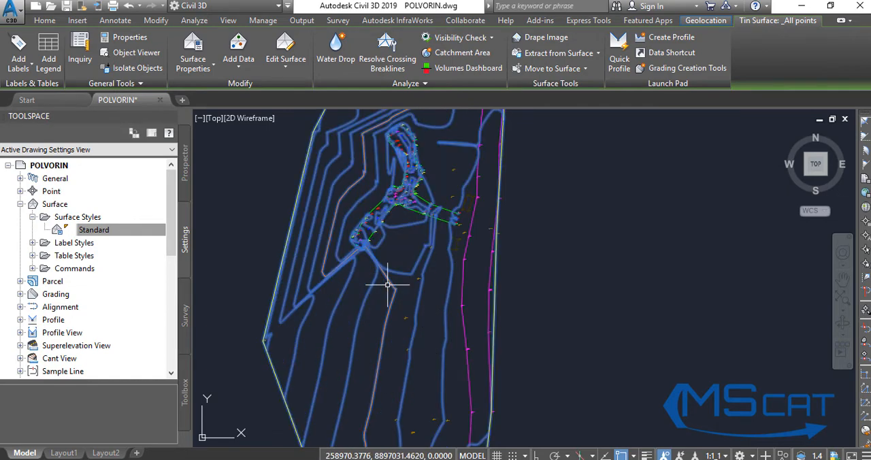
pyautogui.scroll(2, 436, 292)
pyautogui.scroll(-4, 408, 301)
pyautogui.press('Escape')
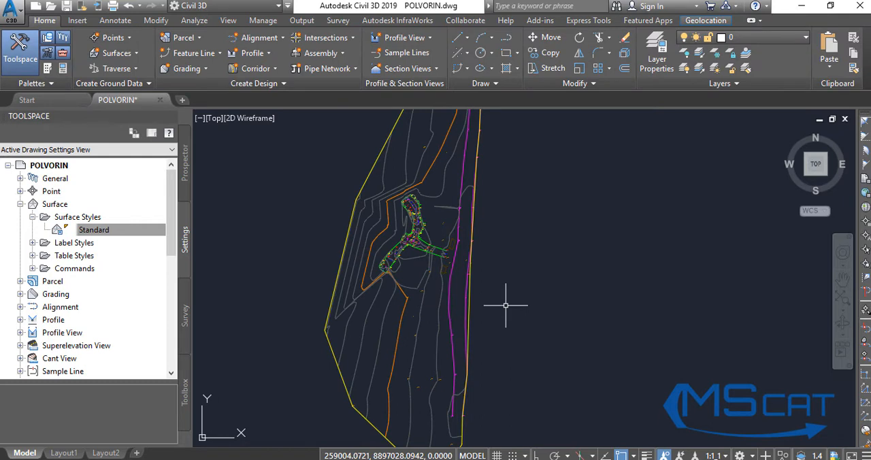
# Orbit the drawing with 3DORBIT to examine the surface and its triangulated relief in 3D.
pyautogui.write('3DO')
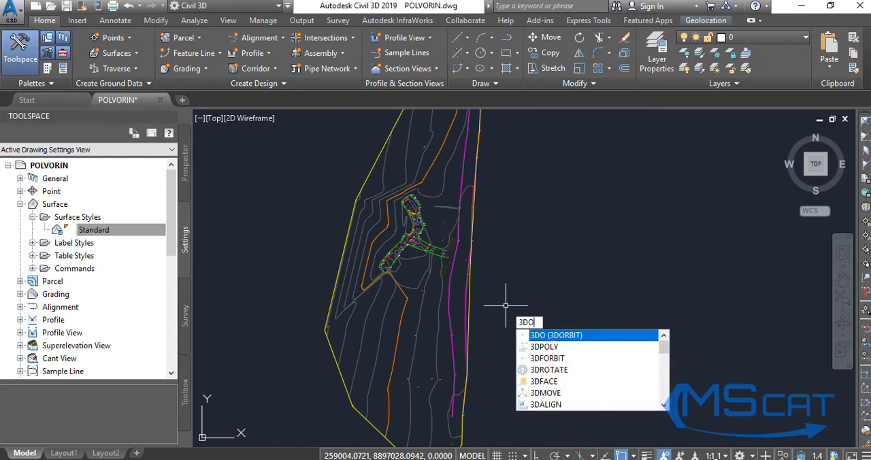
pyautogui.press('Return')
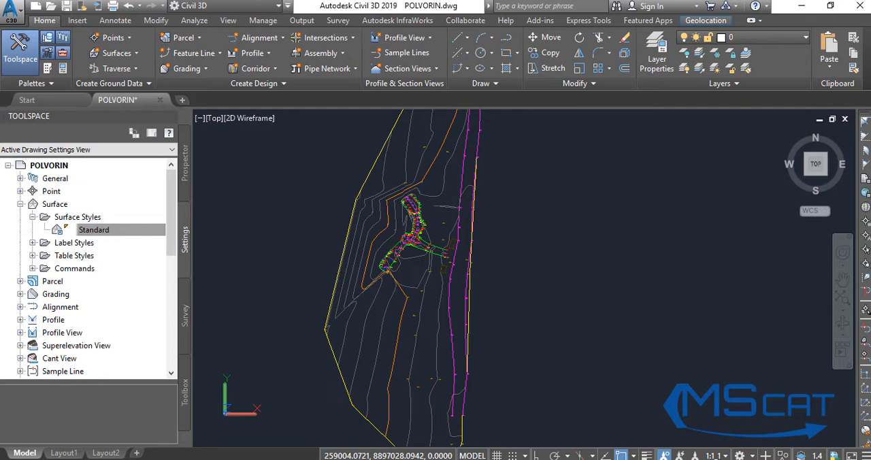
pyautogui.keyDown('shift'); pyautogui.moveTo(308, 354); pyautogui.dragTo(350, 352, button='middle'); pyautogui.keyUp('shift')
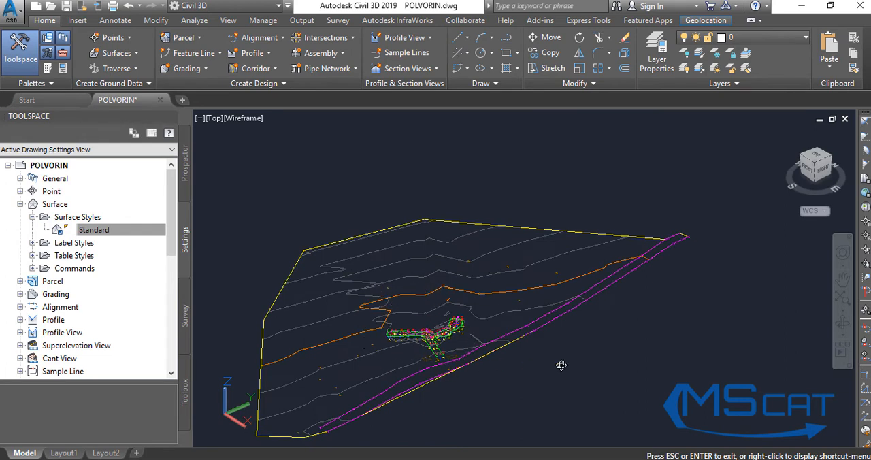
pyautogui.press('Escape')
# Return the drawing to plan view with the PLAN command.
pyautogui.write('P')
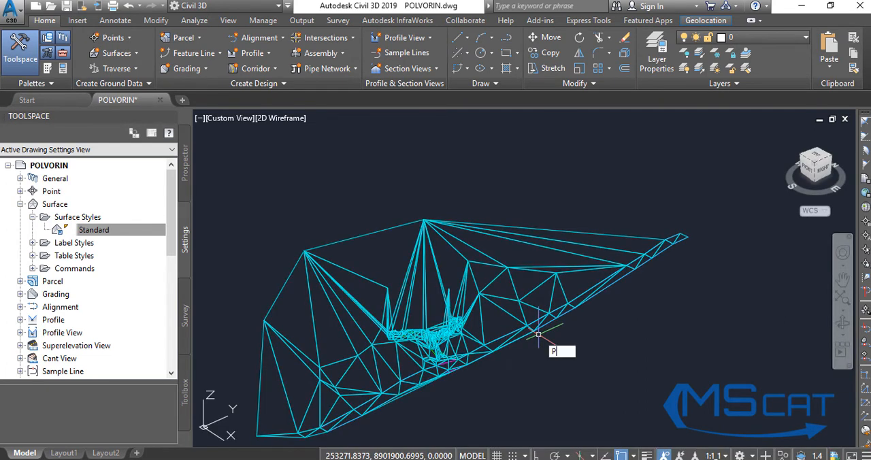
pyautogui.write('LAN')
pyautogui.press('Return')
pyautogui.press('Return')
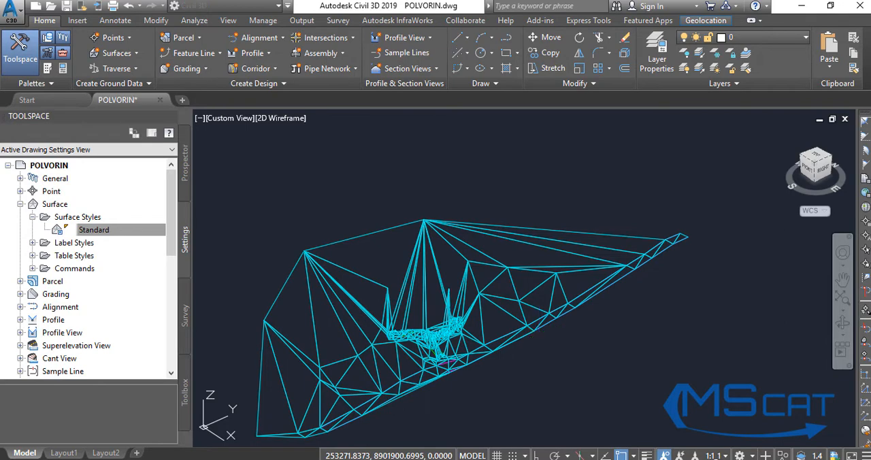
# Open the Standard style for editing from the _All points surface's properties and show its contour intervals.
pyautogui.click(507, 313)
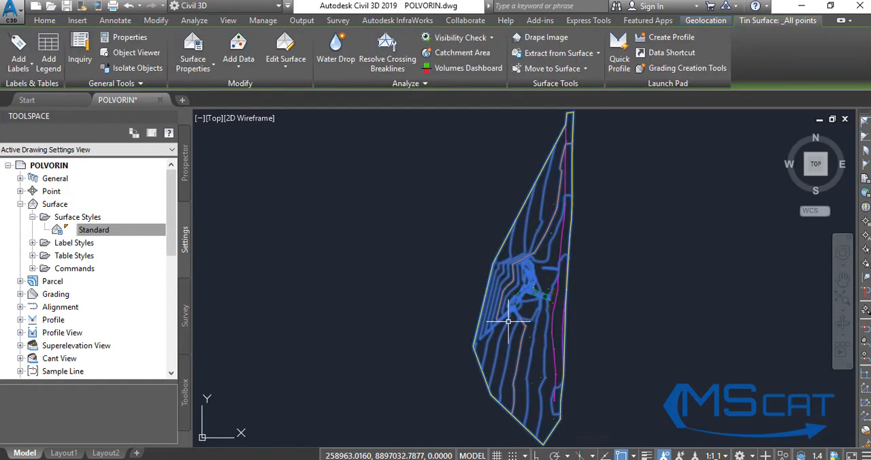
pyautogui.click(216, 72)
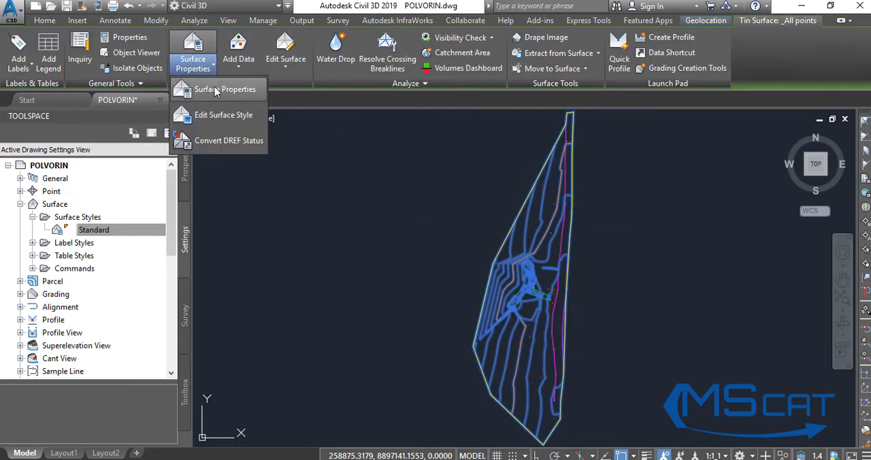
pyautogui.click(218, 92)
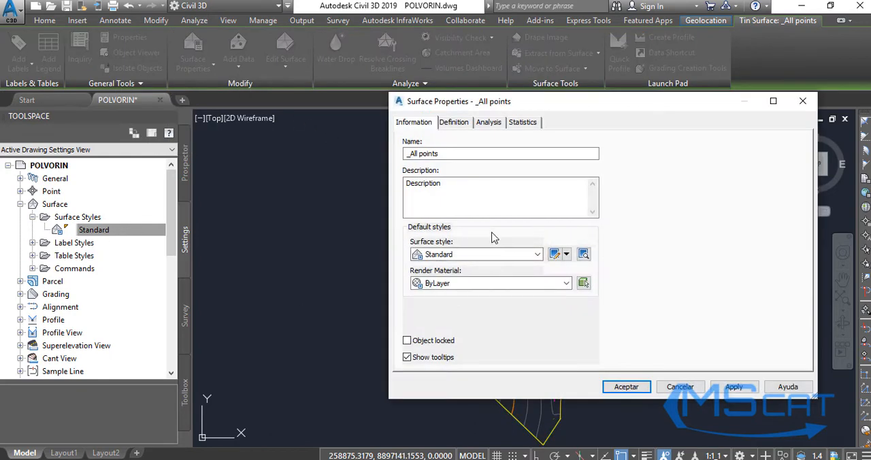
pyautogui.click(566, 254)
pyautogui.click(606, 296)
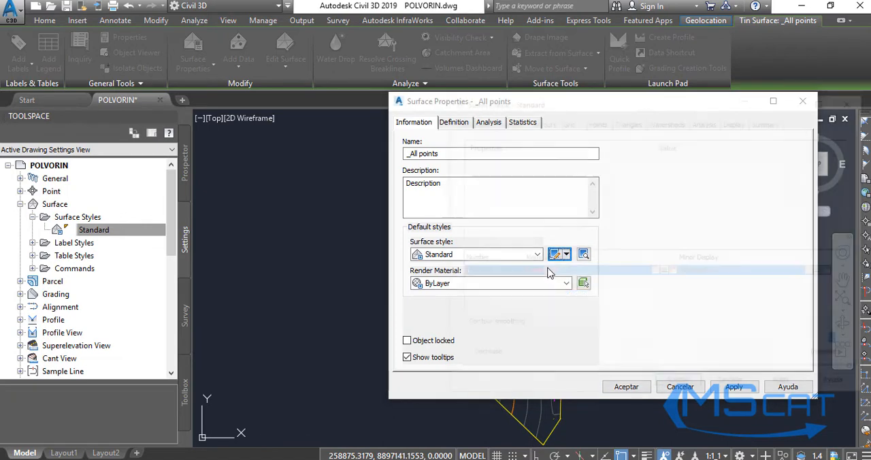
pyautogui.click(465, 196)
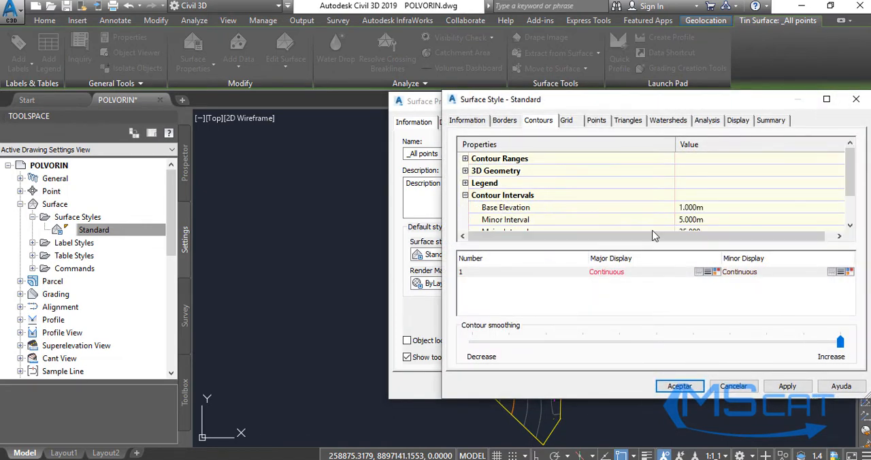
# Set the contours' base elevation to 0.5 m and minor interval to 2 m, and accept the style and surface properties.
pyautogui.scroll(-1, 708, 220)
pyautogui.scroll(1, 659, 207)
pyautogui.scroll(-1, 702, 216)
pyautogui.click(693, 171)
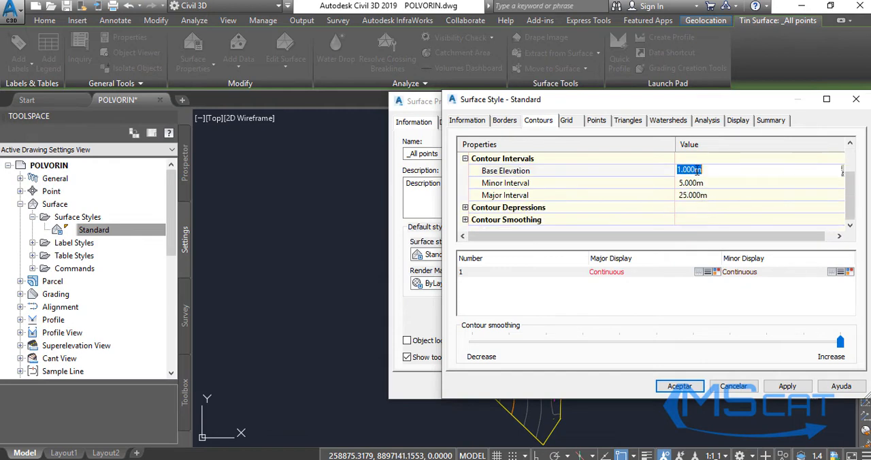
pyautogui.write('0.5')
pyautogui.click(701, 184)
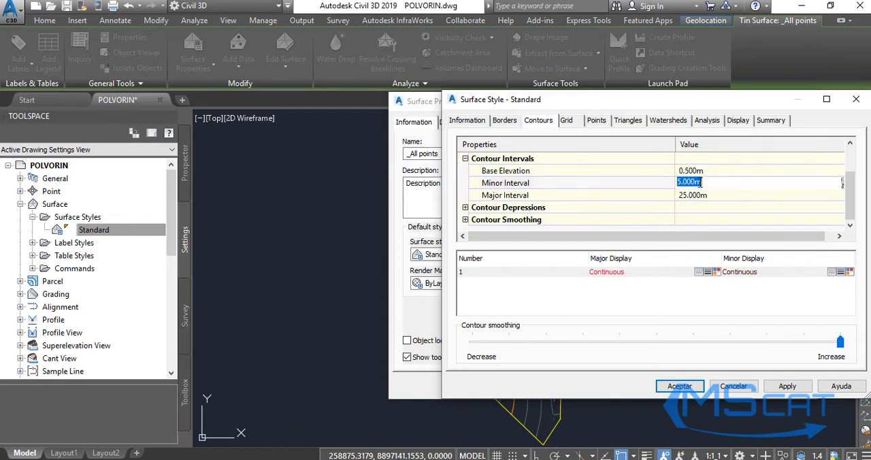
pyautogui.write('2')
pyautogui.click(787, 387)
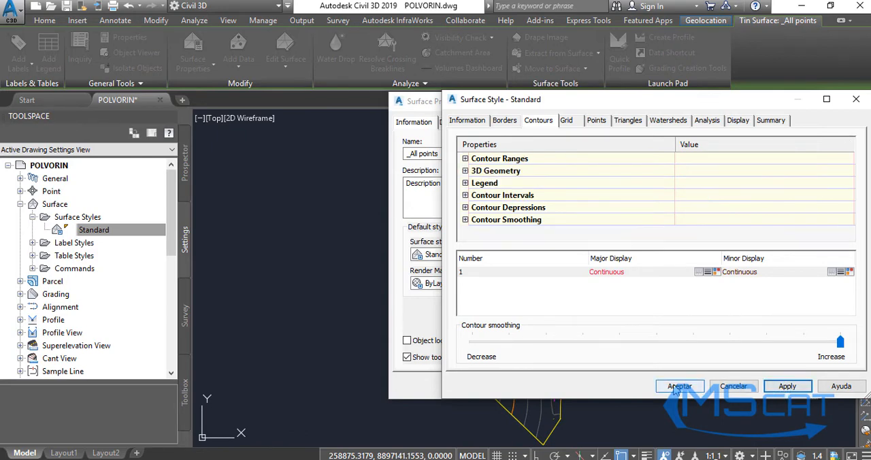
pyautogui.click(679, 386)
pyautogui.click(734, 387)
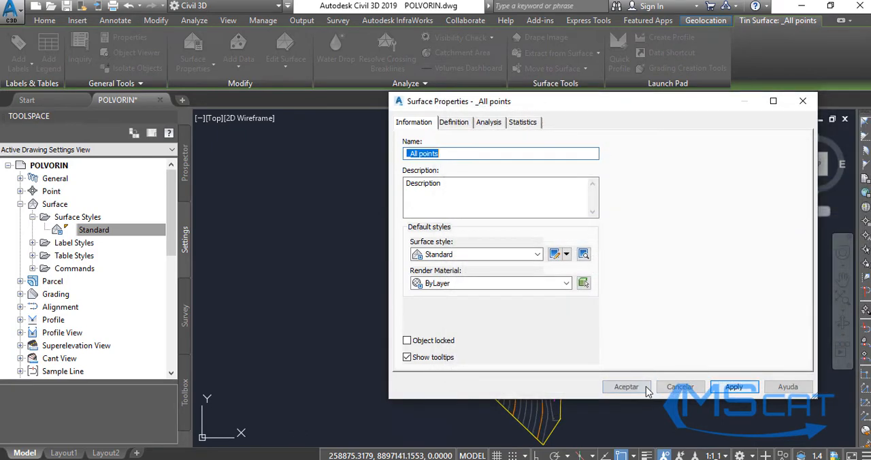
pyautogui.click(626, 386)
# Deselect the surface, examine its contours in plan, and orbit the drawing in 3D to inspect the contoured relief from several sides.
pyautogui.scroll(3, 530, 307)
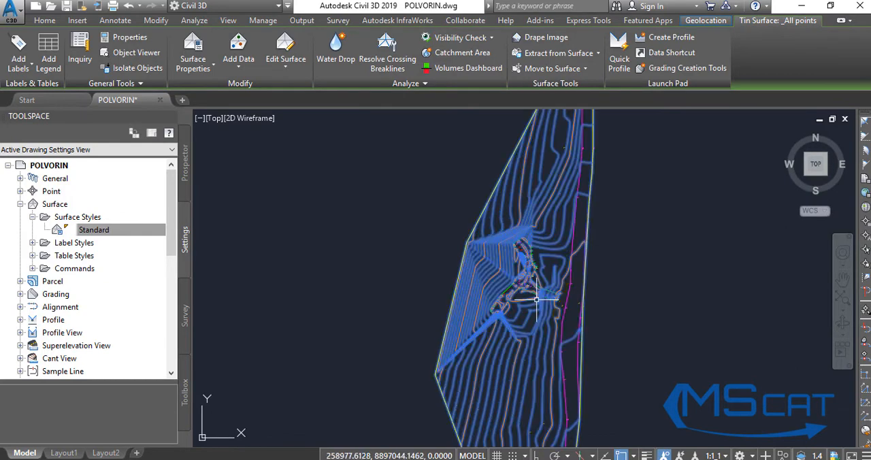
pyautogui.press('Escape')
pyautogui.scroll(-3, 383, 259)
pyautogui.scroll(5, 459, 306)
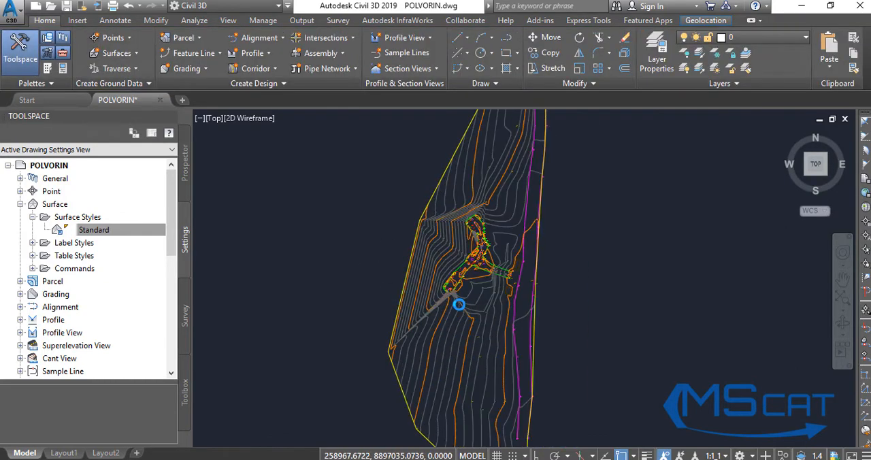
pyautogui.scroll(-3, 462, 300)
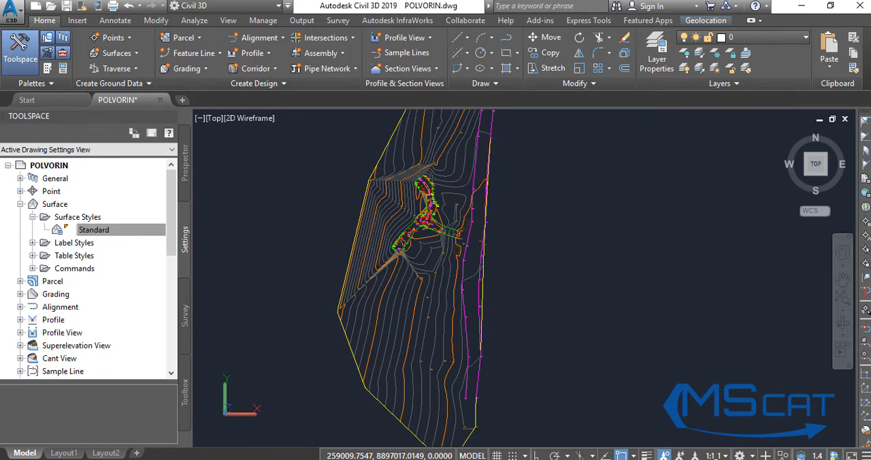
pyautogui.moveTo(420, 340); pyautogui.dragTo(599, 228)
pyautogui.moveTo(529, 197); pyautogui.dragTo(427, 202)
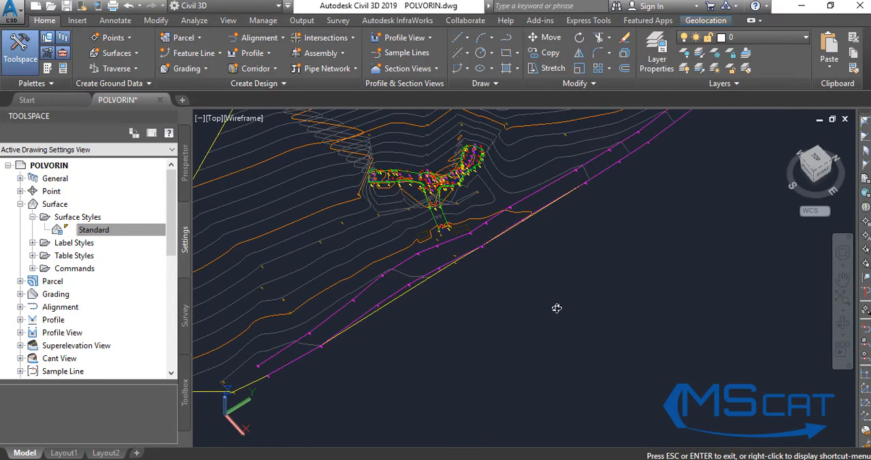
pyautogui.moveTo(557, 309); pyautogui.dragTo(501, 161)
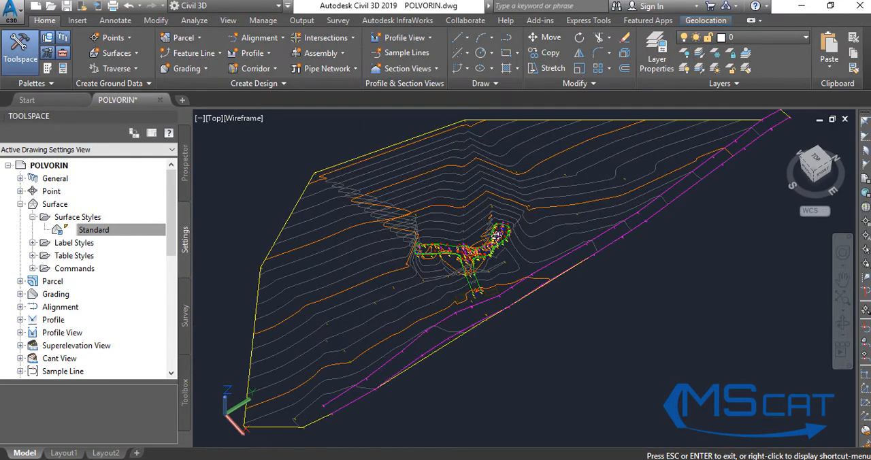
pyautogui.moveTo(495, 236); pyautogui.dragTo(575, 237)
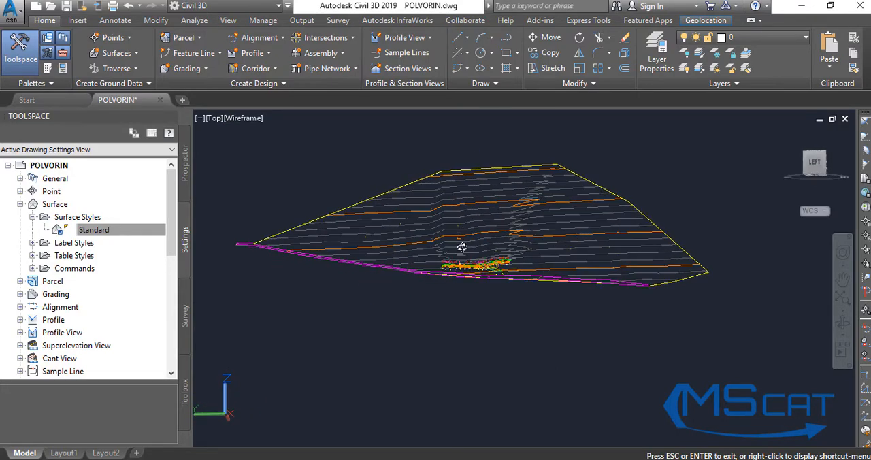
pyautogui.moveTo(482, 265); pyautogui.dragTo(502, 238)
pyautogui.moveTo(531, 262); pyautogui.dragTo(376, 281)
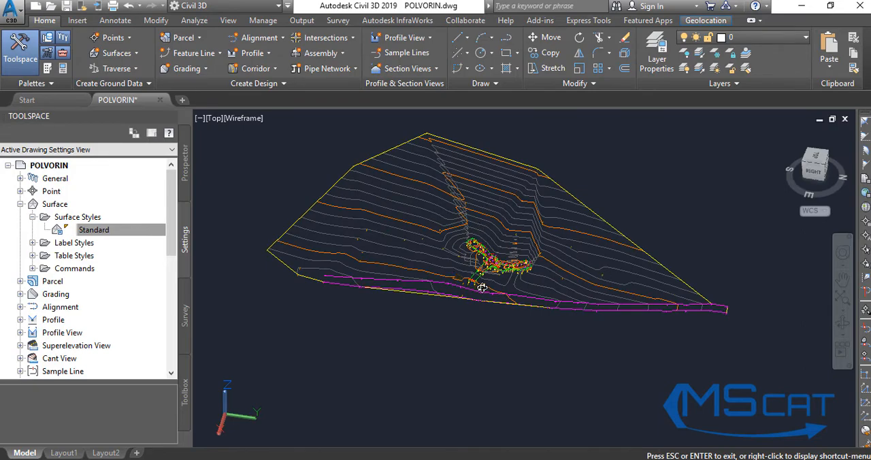
pyautogui.moveTo(431, 281); pyautogui.dragTo(469, 262)
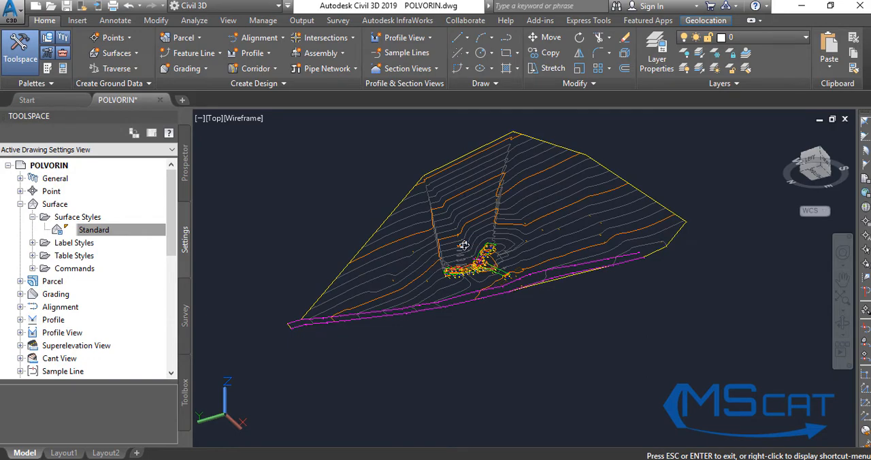
pyautogui.moveTo(590, 225); pyautogui.dragTo(404, 312)
pyautogui.moveTo(431, 275); pyautogui.dragTo(393, 286)
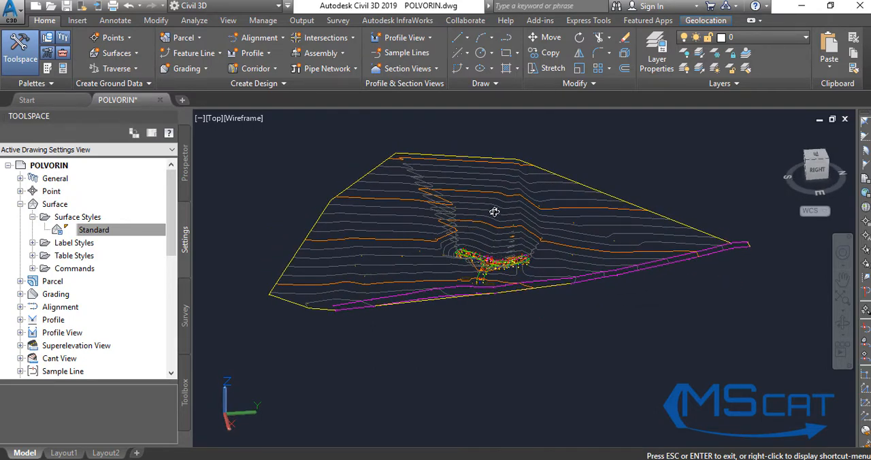
pyautogui.moveTo(368, 293); pyautogui.dragTo(413, 287)
pyautogui.moveTo(599, 224); pyautogui.dragTo(529, 234)
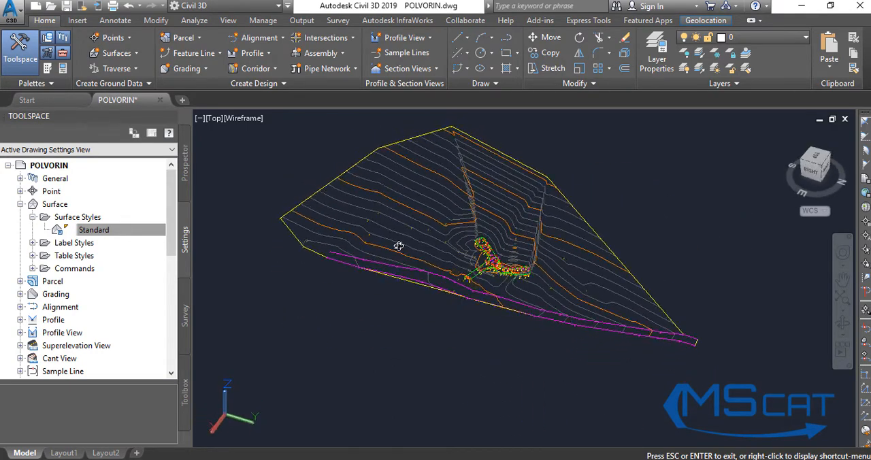
pyautogui.moveTo(399, 246); pyautogui.dragTo(426, 284)
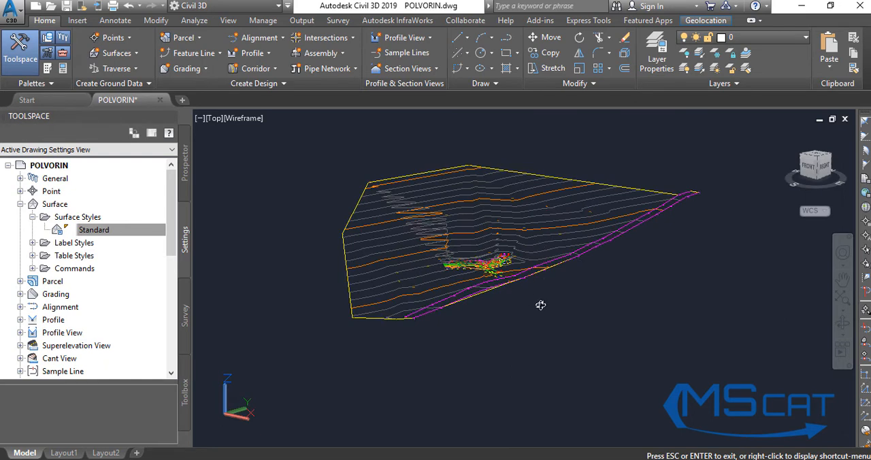
pyautogui.press('Escape')
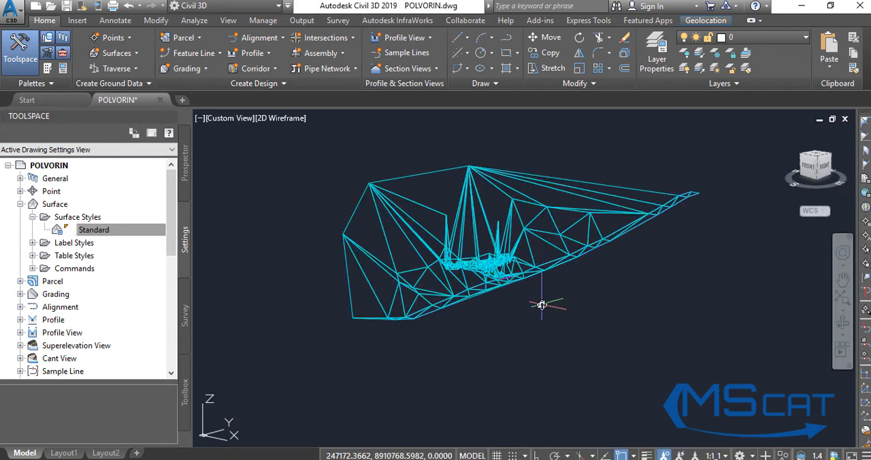
# Return the drawing to the plan view of the current UCS with the PLAN command.
pyautogui.write('PLAN')
pyautogui.press('Return')
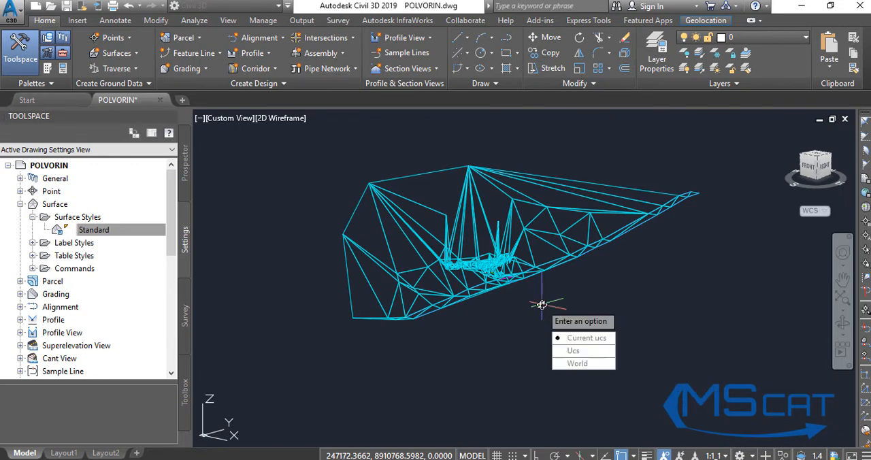
pyautogui.press('Return')
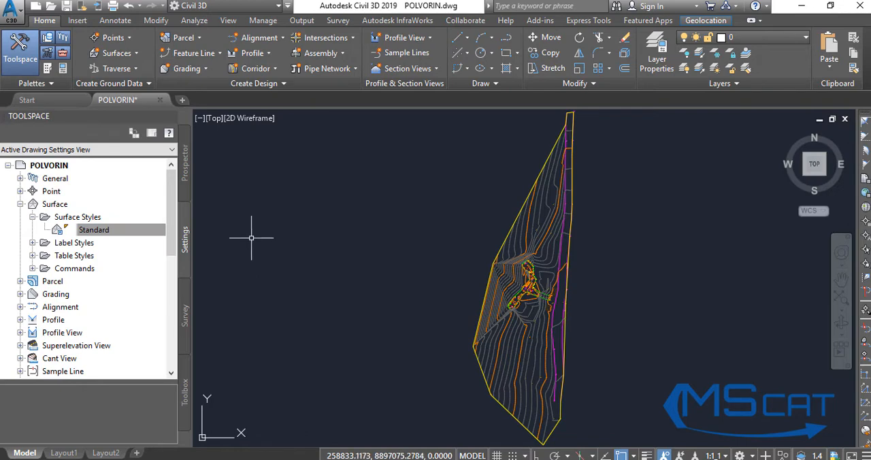
# Add multiple contour labels to the _All points surface along a four-point line that crosses its southern and northern parts.
pyautogui.click(513, 269)
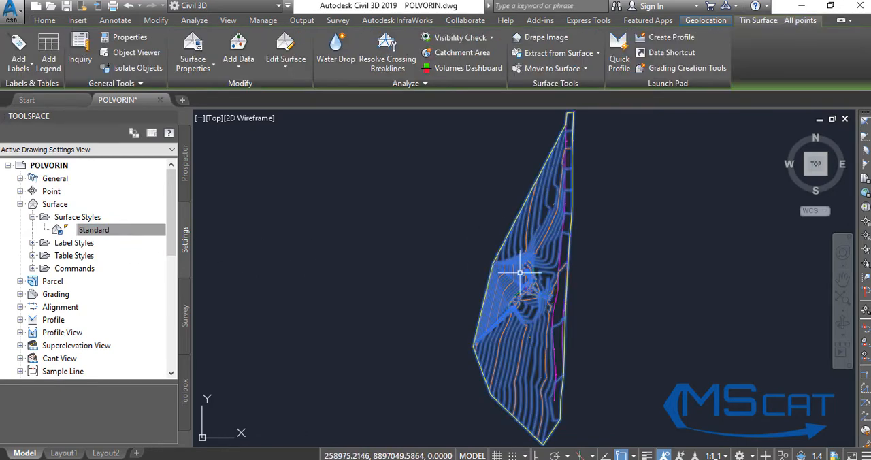
pyautogui.click(29, 70)
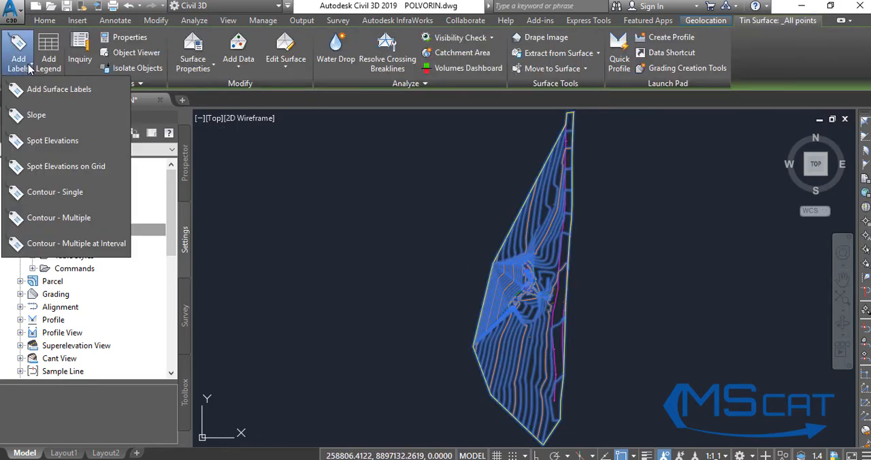
pyautogui.click(58, 222)
pyautogui.click(402, 328)
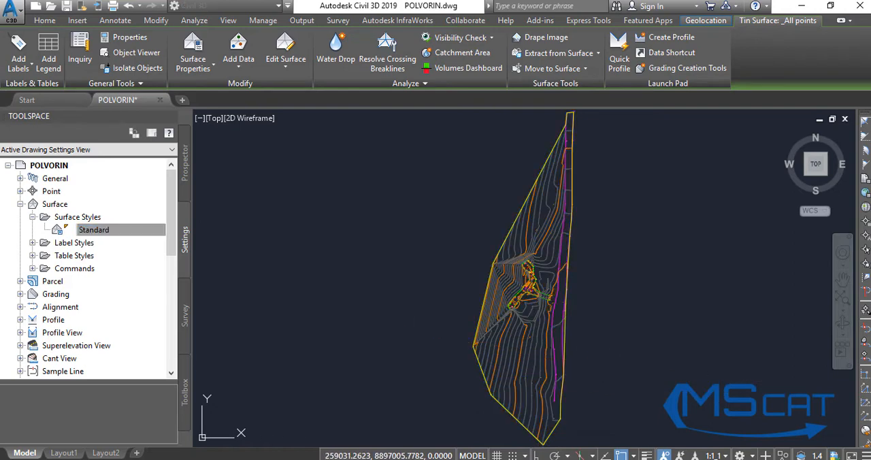
pyautogui.click(641, 373)
pyautogui.click(605, 234)
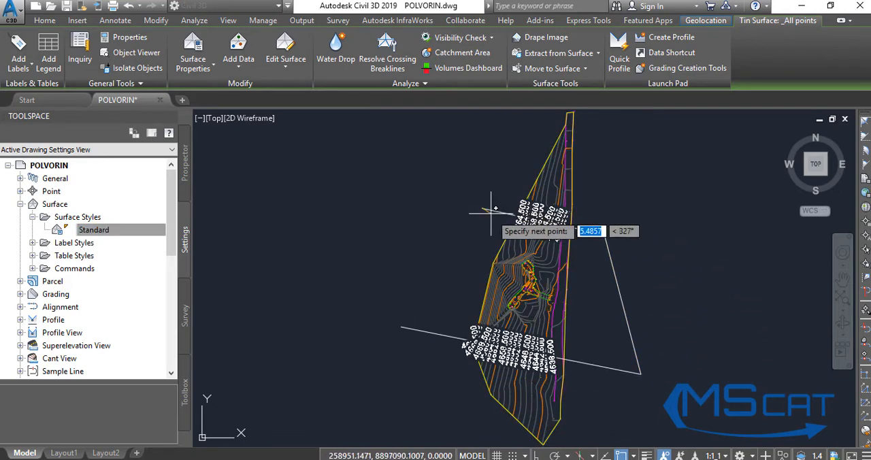
pyautogui.click(482, 208)
pyautogui.press('Return')
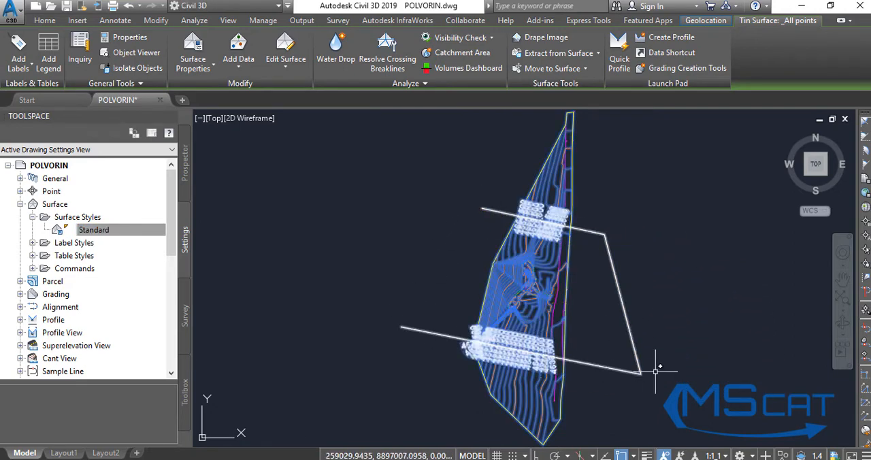
# Delete the contour label line together with its elevation labels.
pyautogui.scroll(5, 509, 351)
pyautogui.scroll(-5, 509, 350)
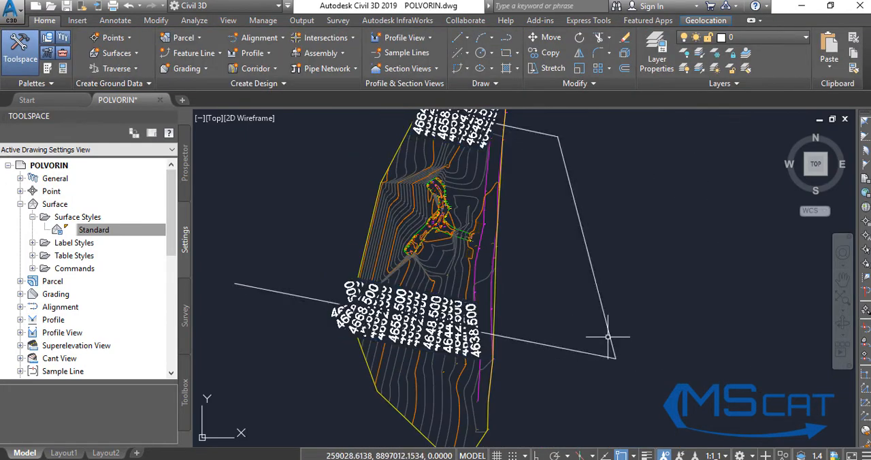
pyautogui.click(662, 307)
pyautogui.click(578, 366)
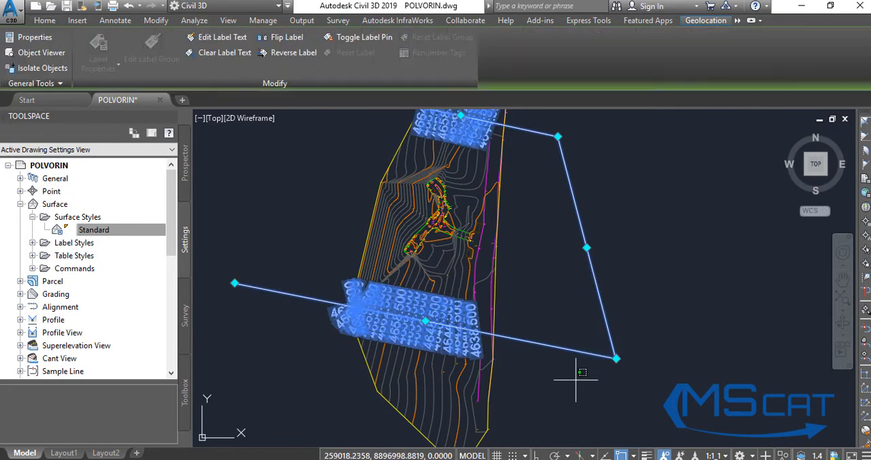
pyautogui.click(575, 377)
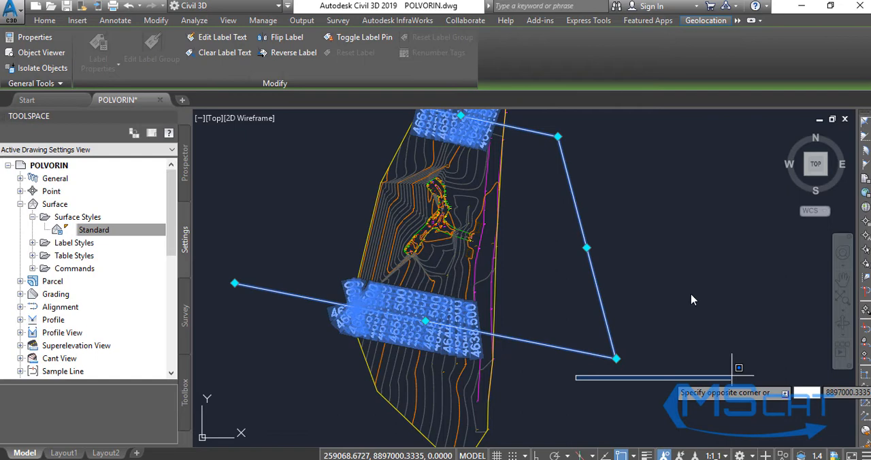
pyautogui.press('Escape')
pyautogui.press('Escape')
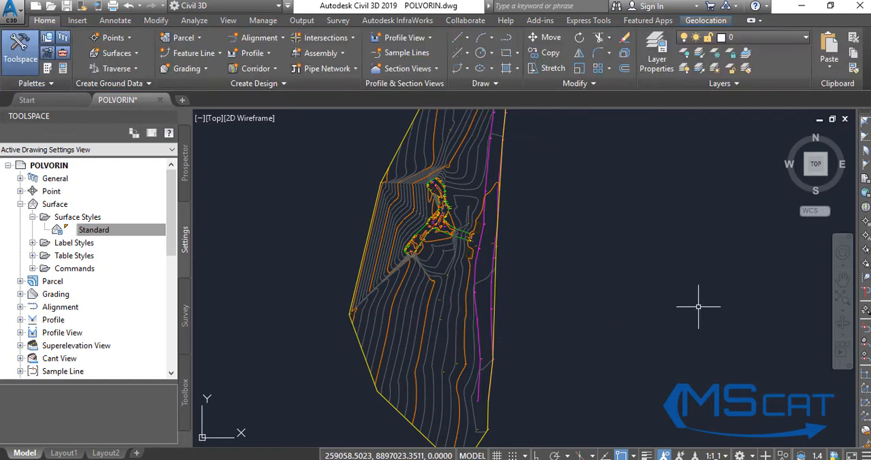
# Collapse the Surface branch in the drawing's settings tree.
pyautogui.scroll(-3, 444, 310)
pyautogui.click(45, 233)
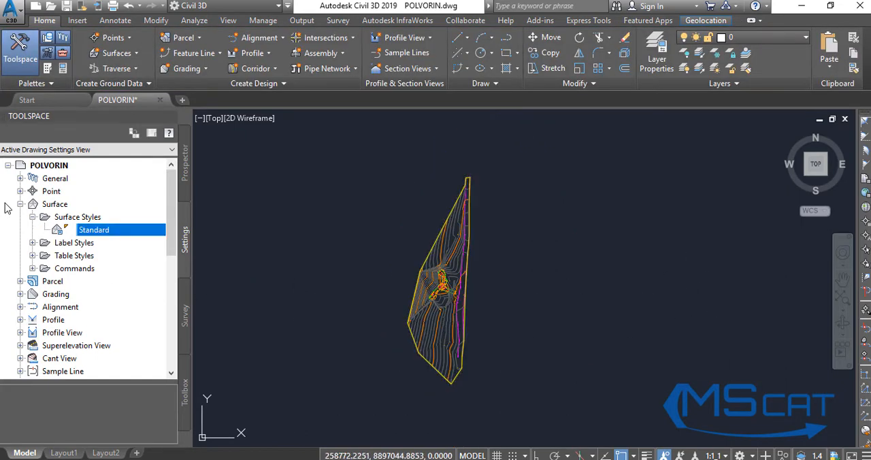
pyautogui.click(22, 205)
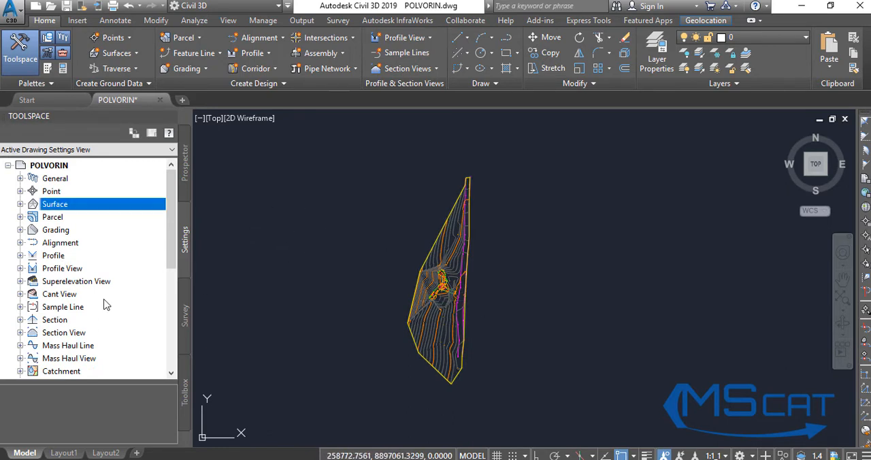
# Delete the _All points surface from the drawing.
pyautogui.click(185, 178)
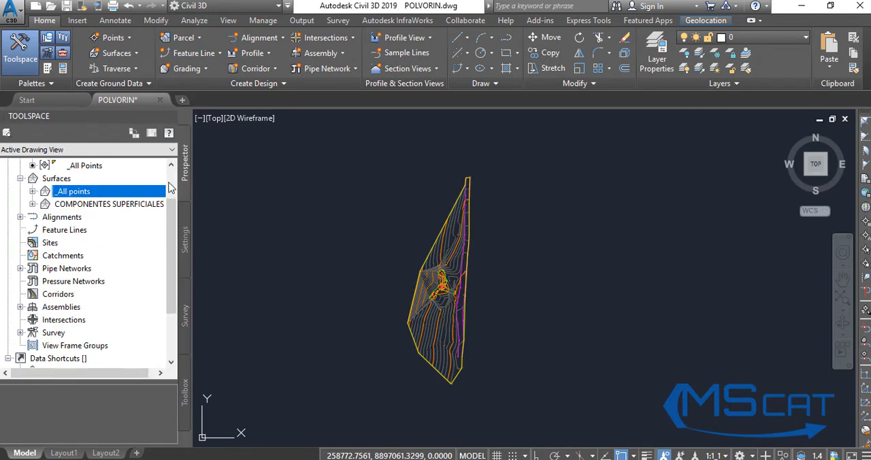
pyautogui.rightClick(77, 194)
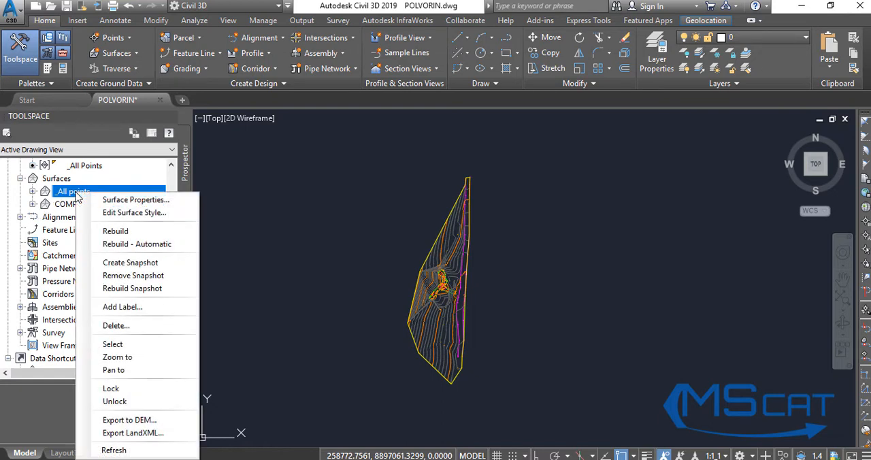
pyautogui.click(134, 326)
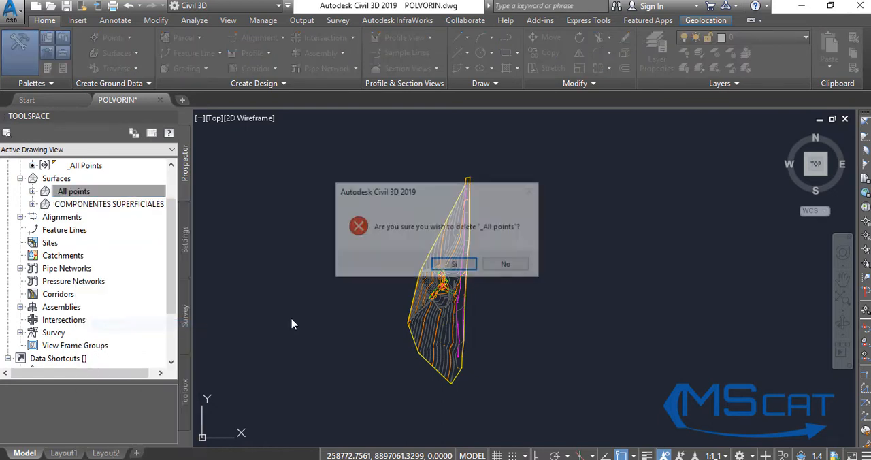
pyautogui.click(457, 266)
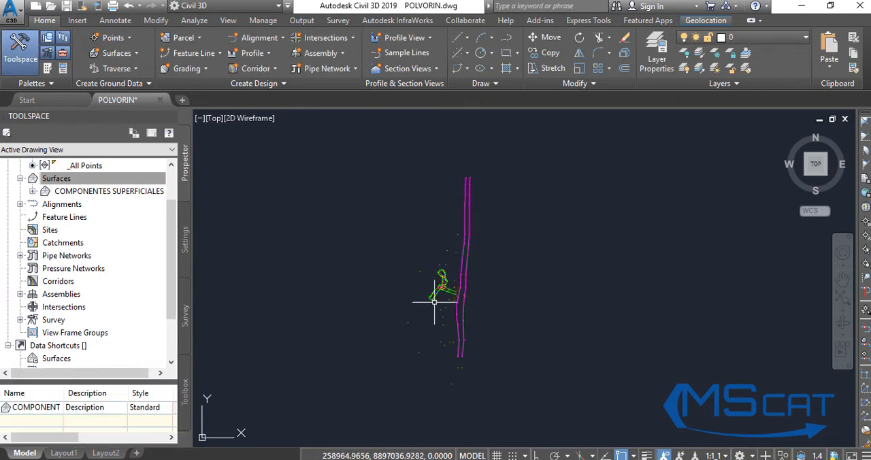
# Expand the COMPONENTES SUPERFICIALES surface down to the data types in its definition.
pyautogui.click(85, 193)
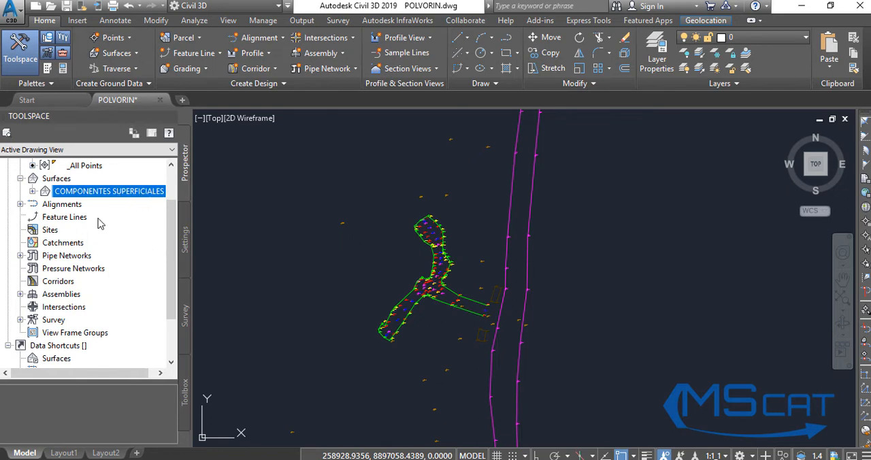
pyautogui.click(185, 238)
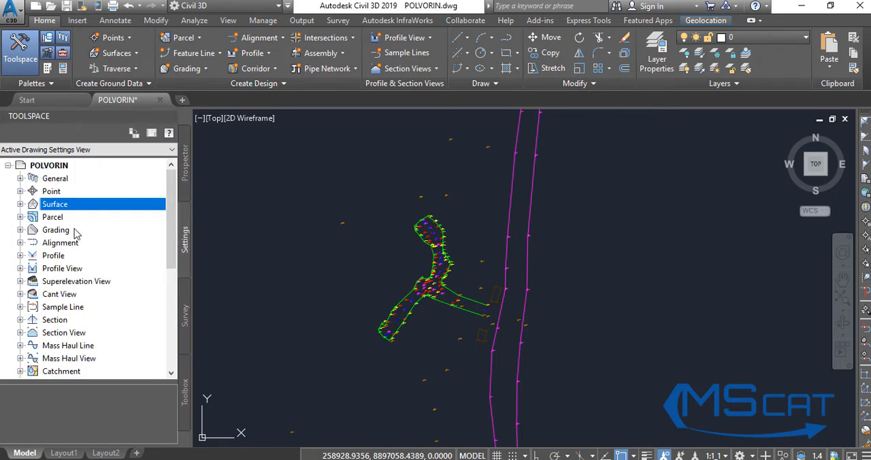
pyautogui.click(20, 204)
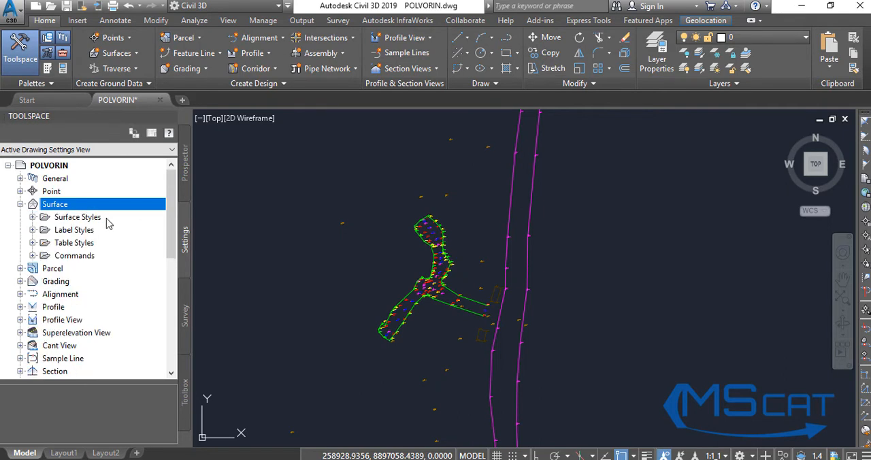
pyautogui.click(185, 185)
pyautogui.click(32, 191)
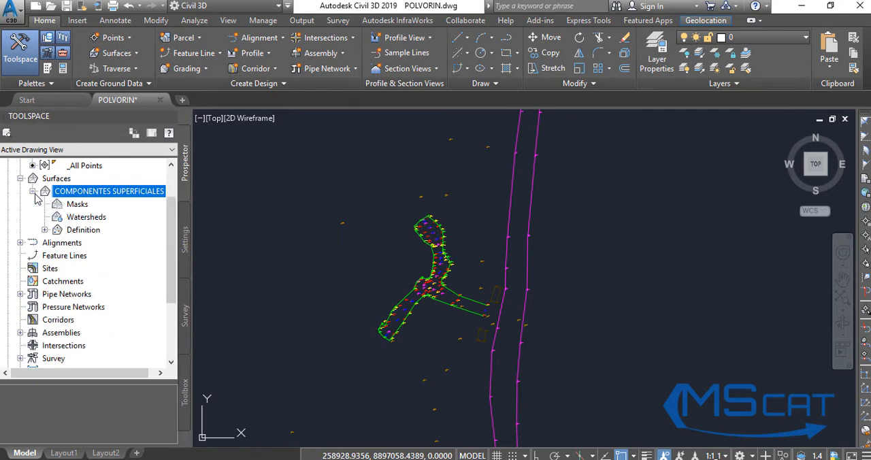
pyautogui.click(45, 231)
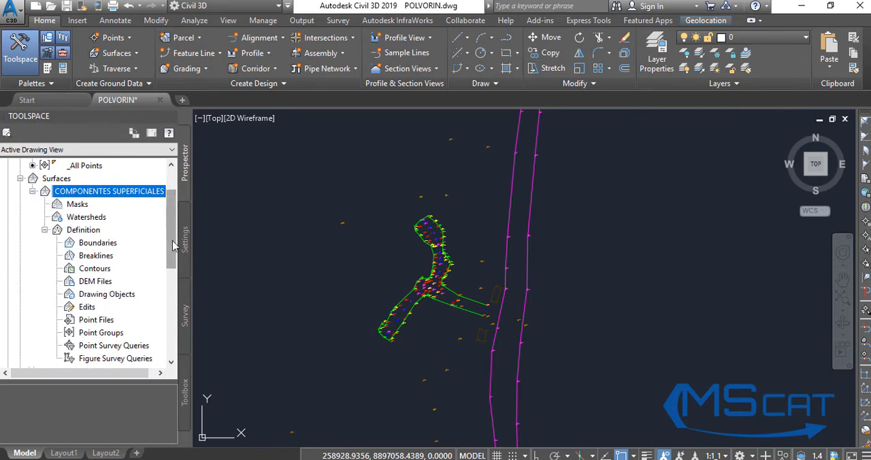
pyautogui.scroll(-3, 173, 258)
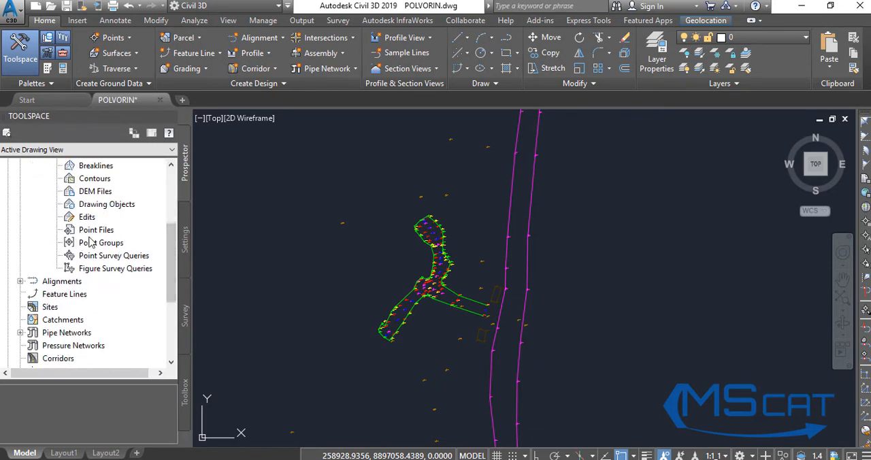
# Add the COMPONENTES SUPERFICIALES point group to the surface's definition, and collapse the definition branch.
pyautogui.click(95, 244)
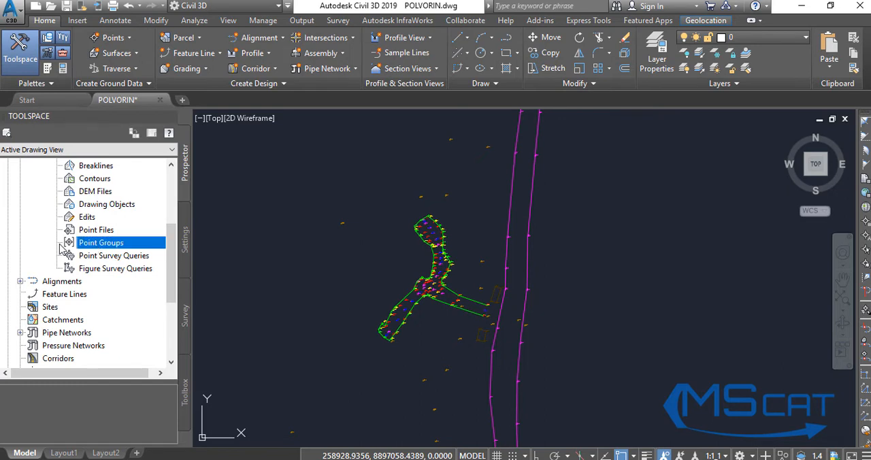
pyautogui.rightClick(116, 250)
pyautogui.click(136, 251)
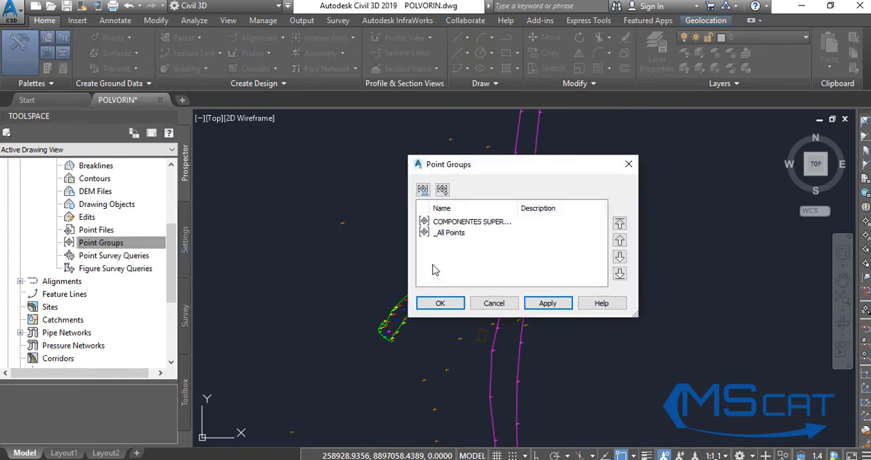
pyautogui.click(470, 223)
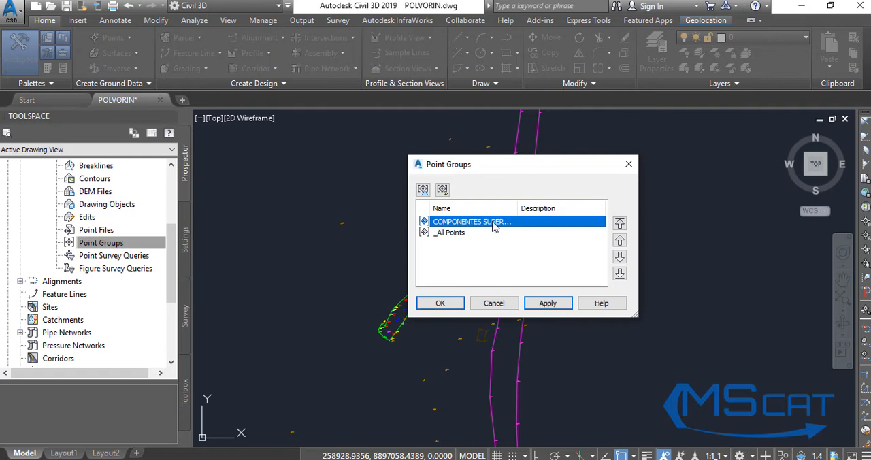
pyautogui.click(549, 304)
pyautogui.click(441, 303)
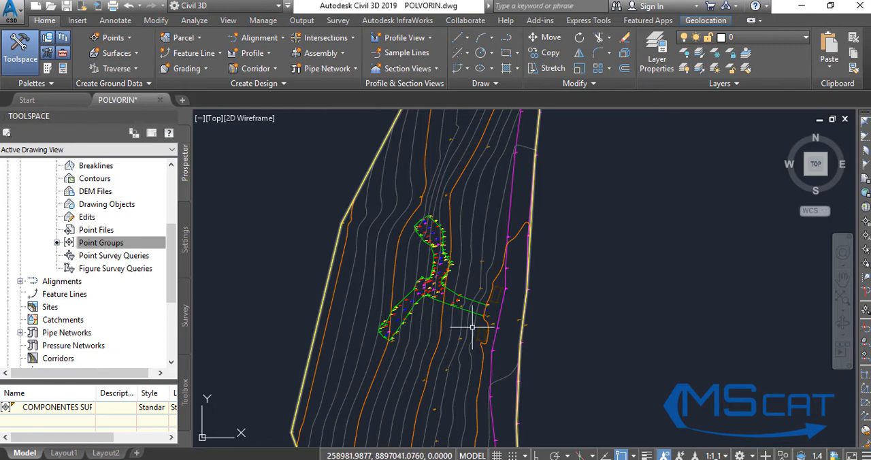
pyautogui.scroll(-3, 371, 292)
pyautogui.scroll(5, 370, 299)
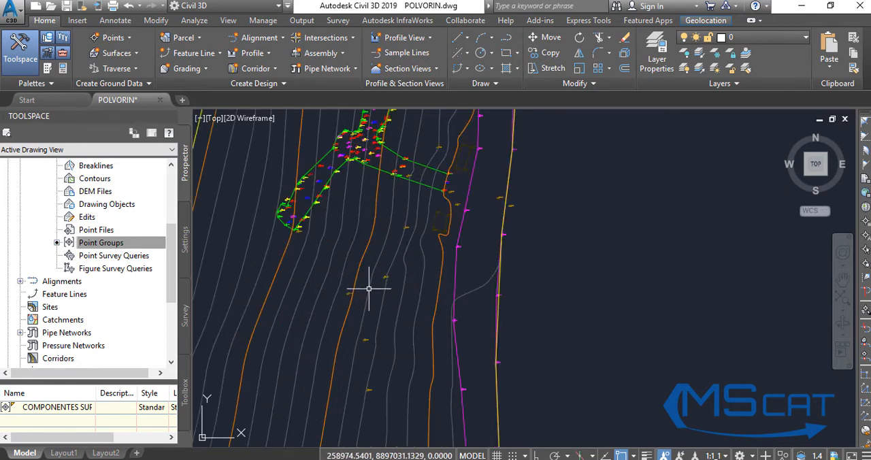
pyautogui.scroll(-4, 415, 293)
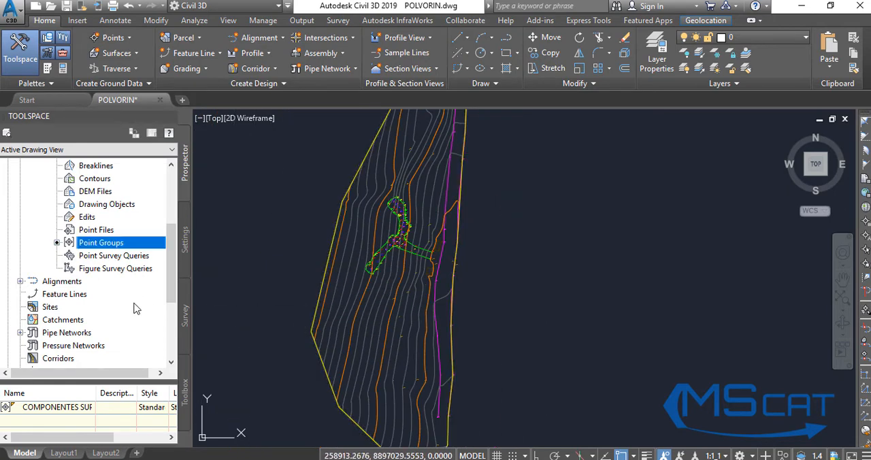
pyautogui.scroll(1, 61, 221)
pyautogui.click(45, 180)
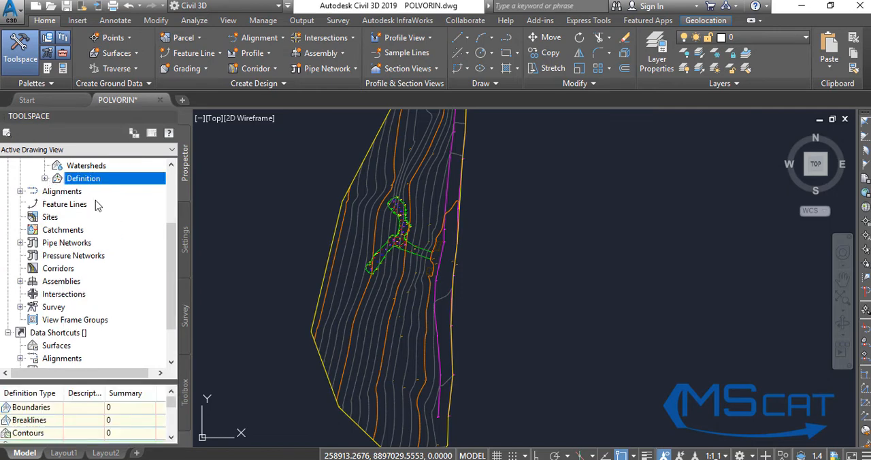
# Review the Standard surface style's contour intervals and its component display settings for the plan view.
pyautogui.click(185, 234)
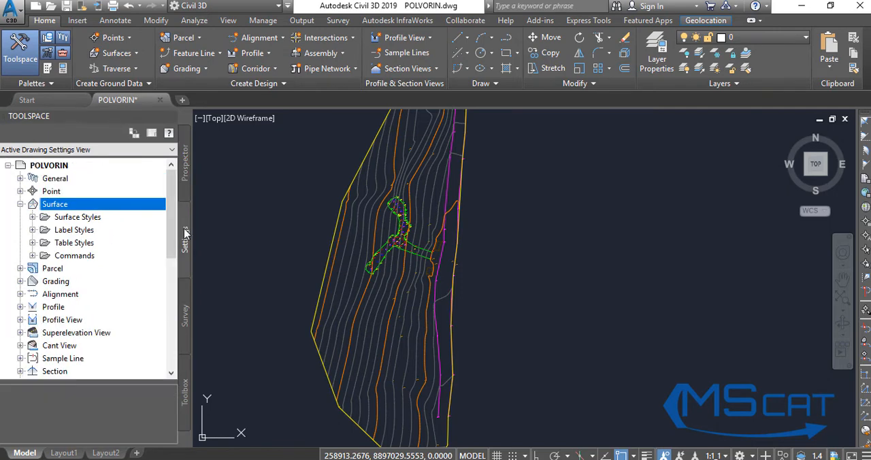
pyautogui.click(32, 217)
pyautogui.click(94, 230)
pyautogui.rightClick(94, 231)
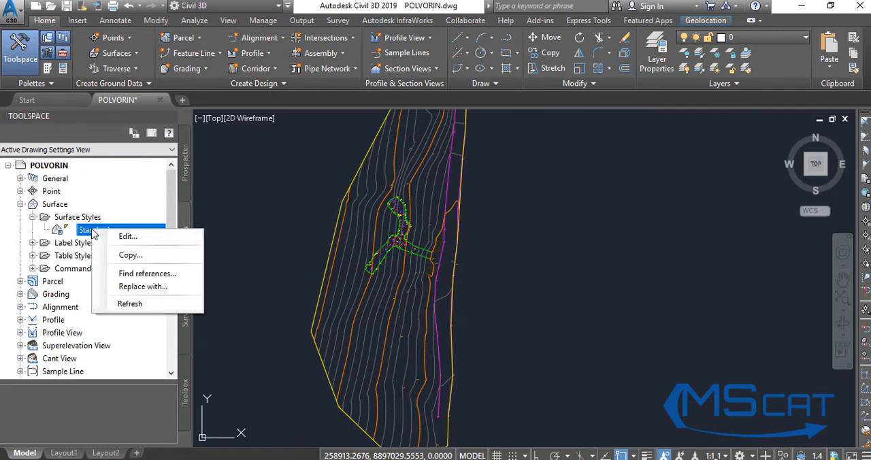
pyautogui.click(125, 238)
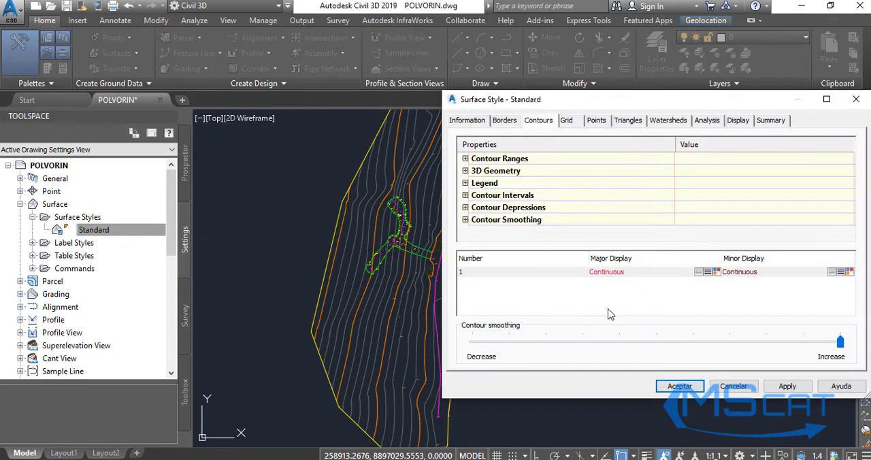
pyautogui.moveTo(726, 105); pyautogui.dragTo(571, 107)
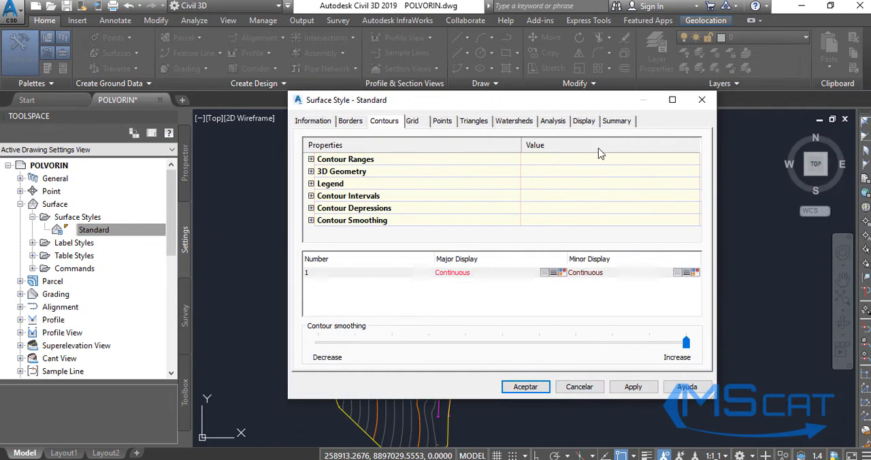
pyautogui.click(311, 196)
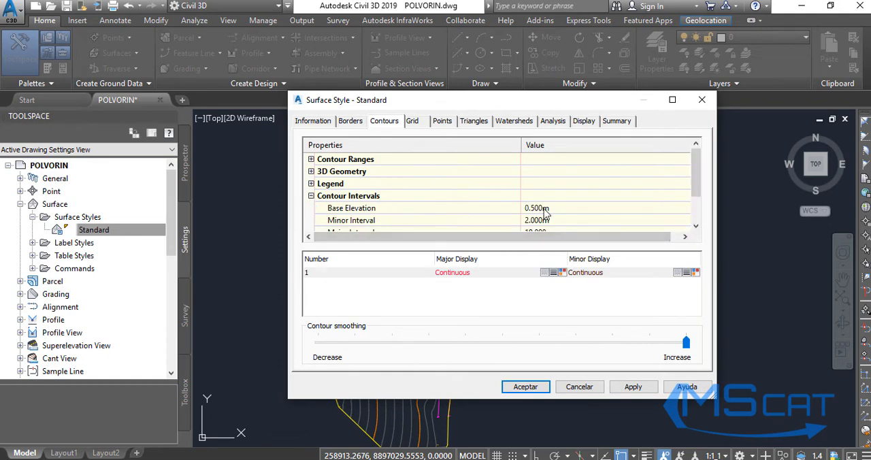
pyautogui.scroll(-1, 545, 219)
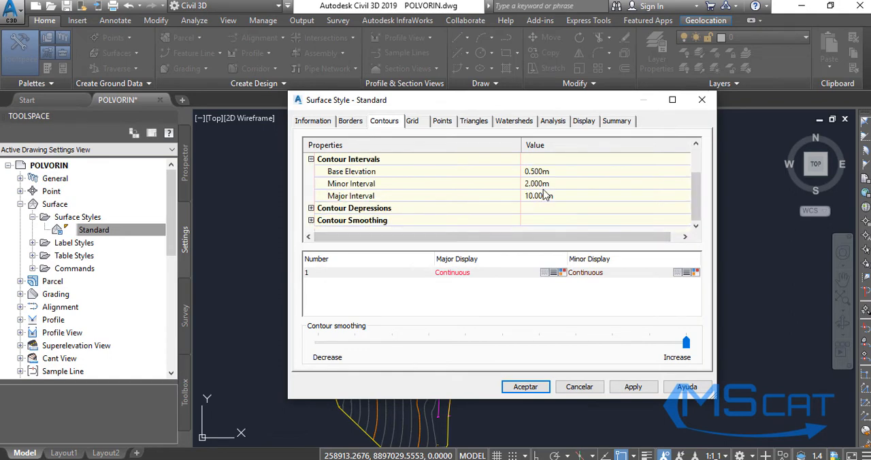
pyautogui.scroll(1, 538, 212)
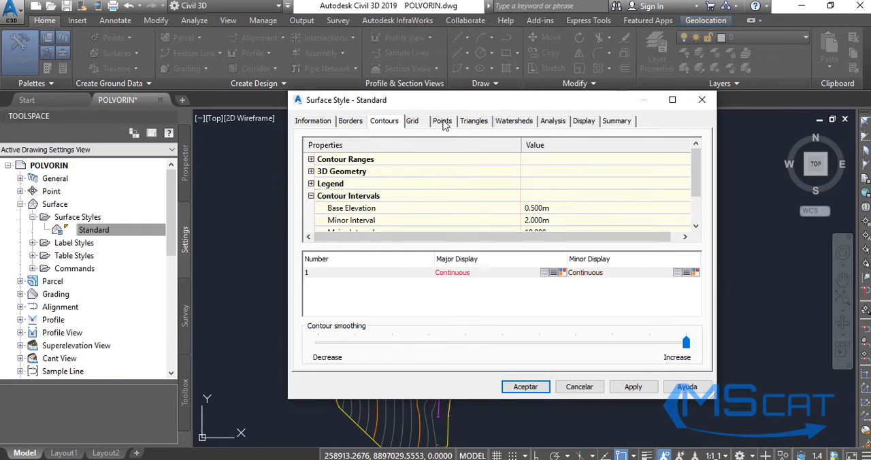
pyautogui.click(582, 123)
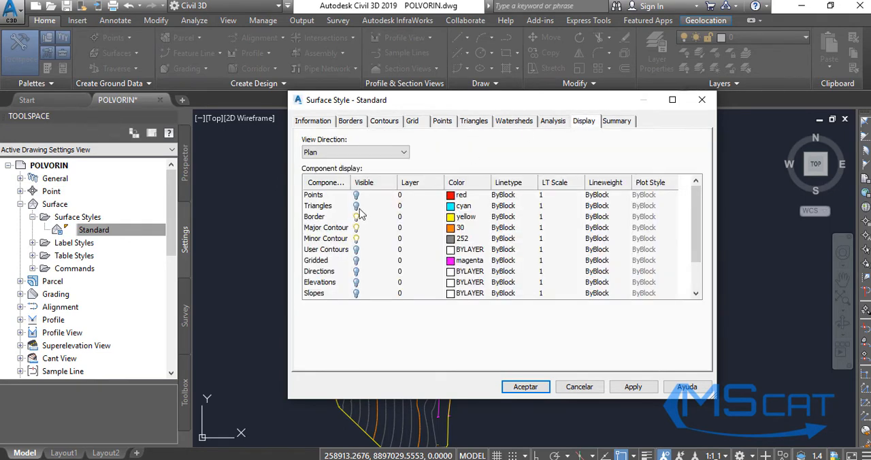
pyautogui.click(525, 386)
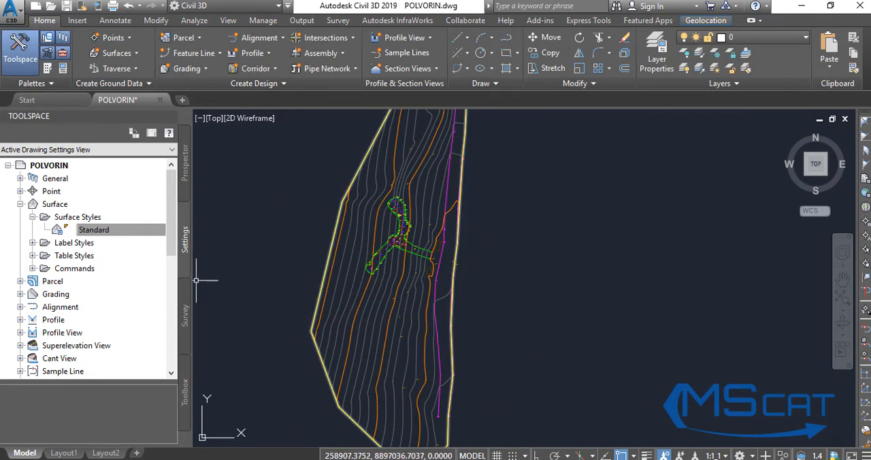
# Select the COMPONENTES SUPERFICIALES surface in the drawing to examine the extent of its contours, and clear the selection.
pyautogui.click(362, 336)
pyautogui.click(384, 306)
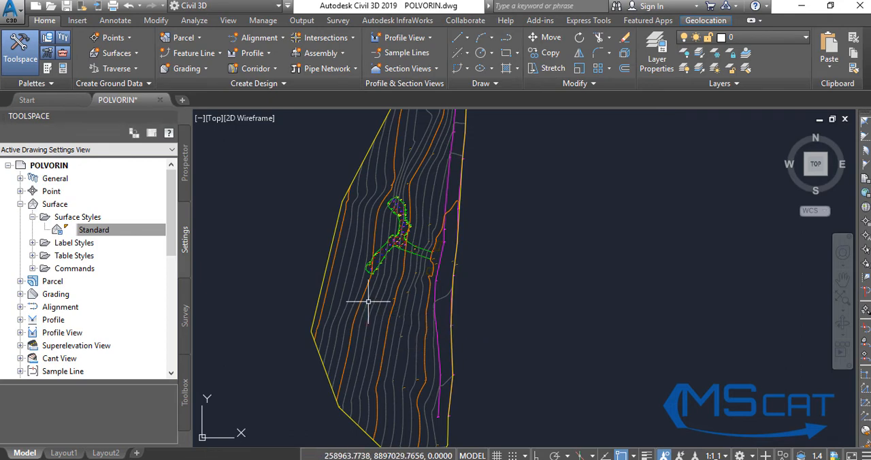
pyautogui.click(400, 286)
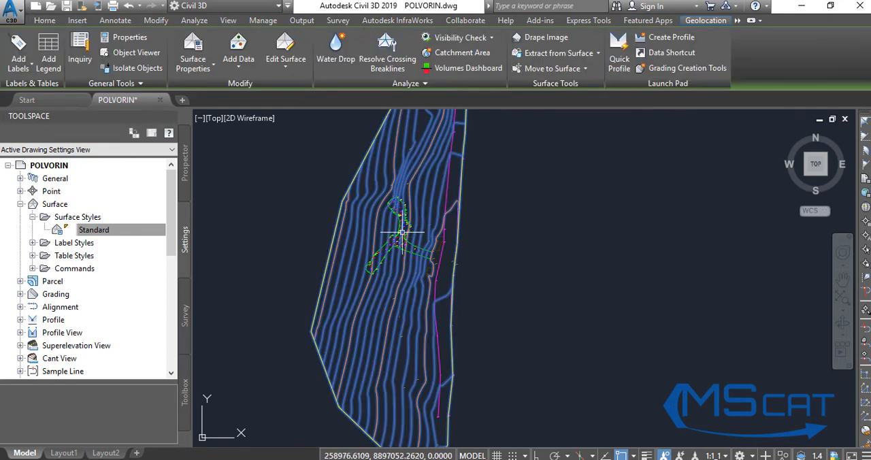
pyautogui.scroll(5, 402, 232)
pyautogui.scroll(-5, 402, 232)
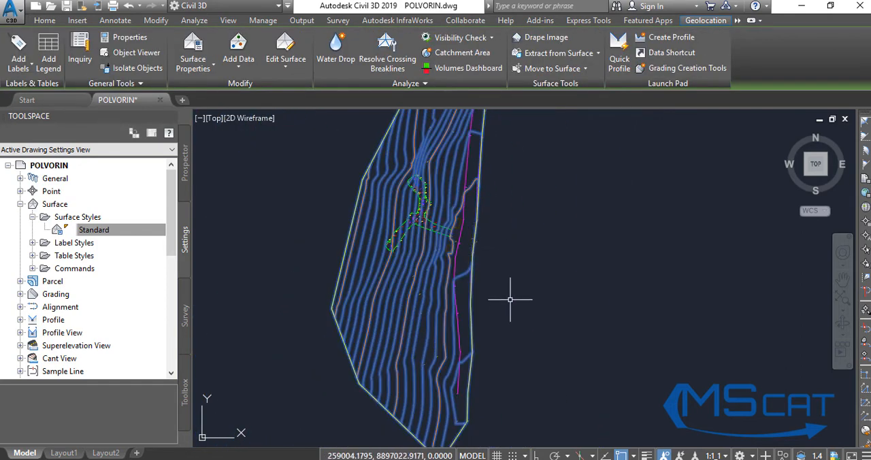
pyautogui.press('Escape')
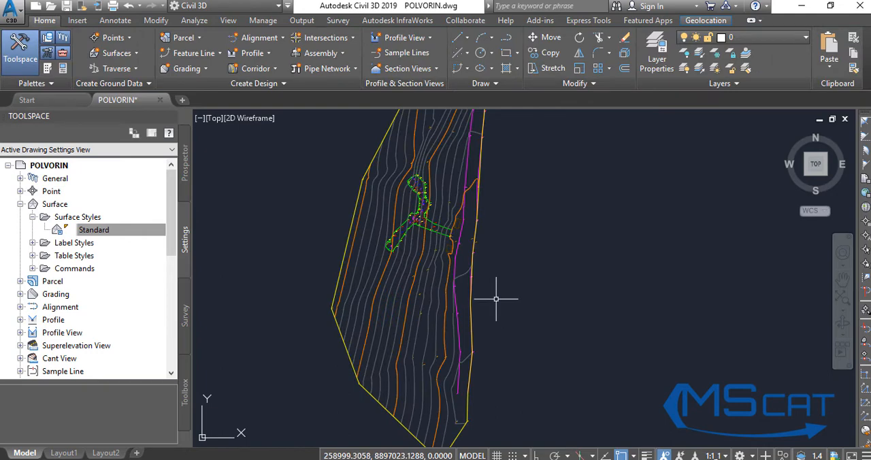
# Inspect the surface from front and side angles with 3D Orbit, comparing its slope with the flat linework and points.
pyautogui.write('3do')
pyautogui.press('Return')
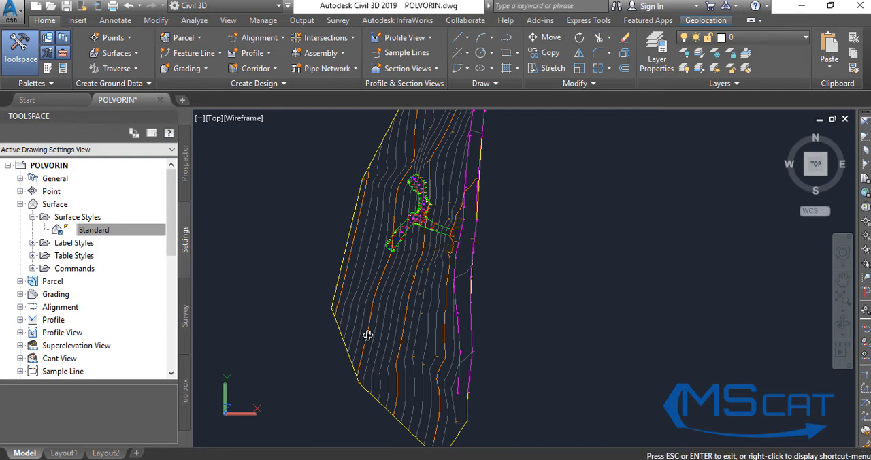
pyautogui.keyDown('shift'); pyautogui.moveTo(368, 336); pyautogui.dragTo(470, 247, button='middle'); pyautogui.keyUp('shift')
pyautogui.moveTo(435, 240); pyautogui.dragTo(428, 235)
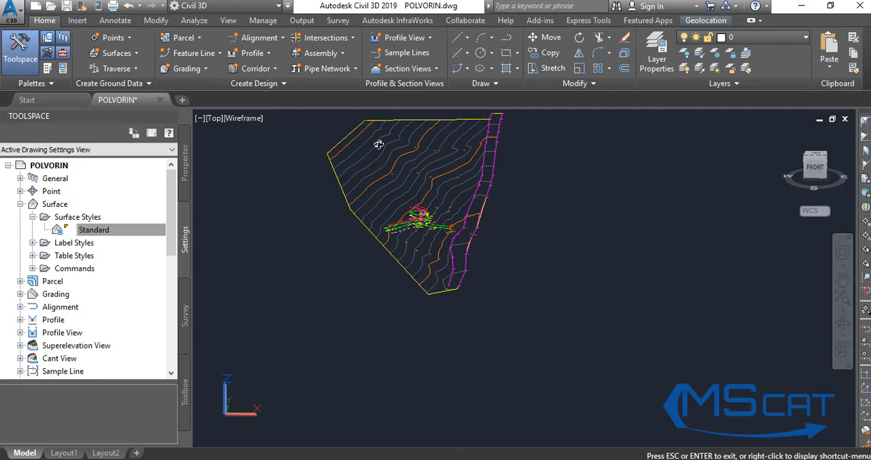
pyautogui.moveTo(393, 255); pyautogui.dragTo(404, 234)
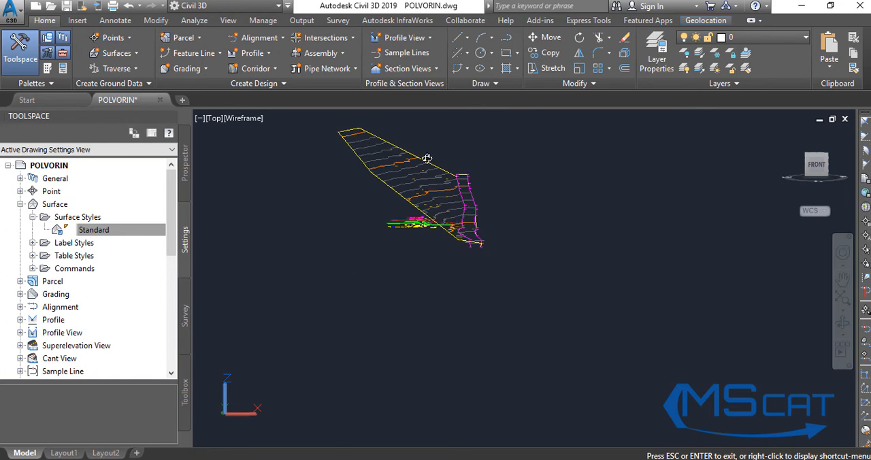
pyautogui.moveTo(395, 184); pyautogui.dragTo(435, 210)
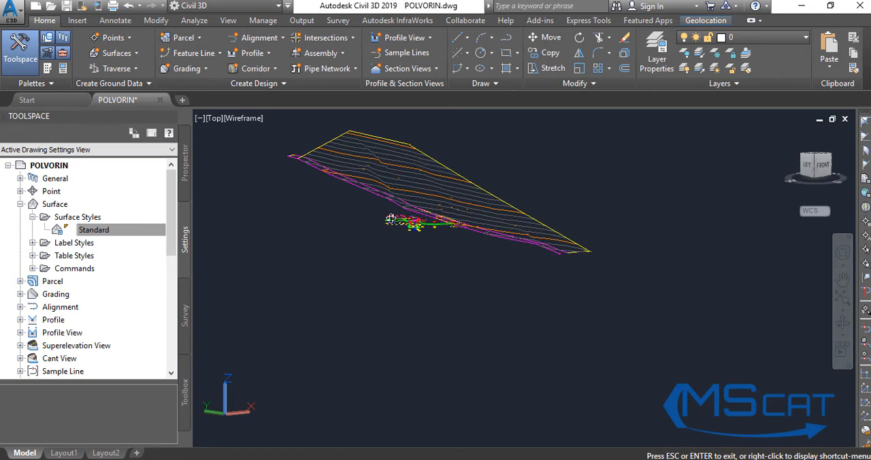
pyautogui.moveTo(537, 231); pyautogui.dragTo(482, 219)
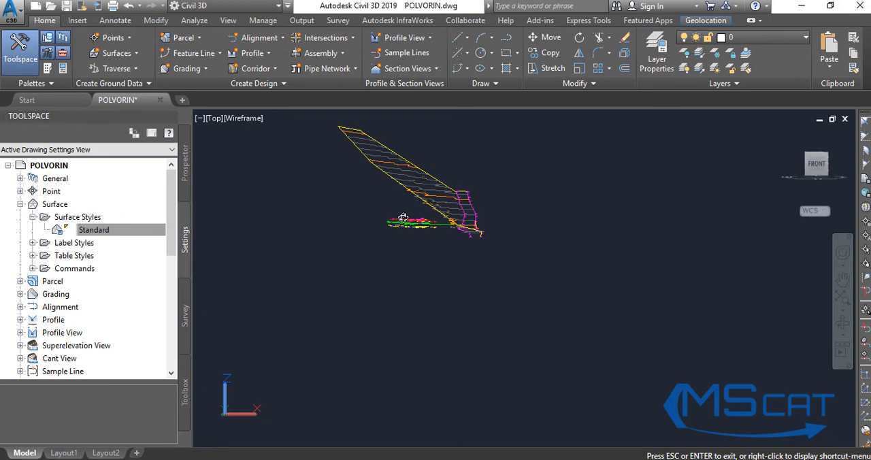
pyautogui.moveTo(422, 195)
pyautogui.mouseDown()
pyautogui.moveTo(473, 196)
pyautogui.moveTo(454, 186)
pyautogui.moveTo(433, 197)
pyautogui.mouseUp()
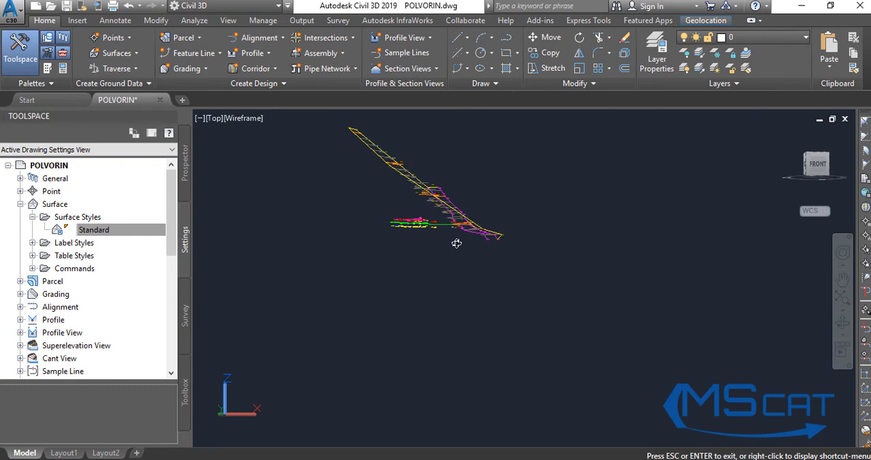
pyautogui.moveTo(481, 235); pyautogui.dragTo(427, 222)
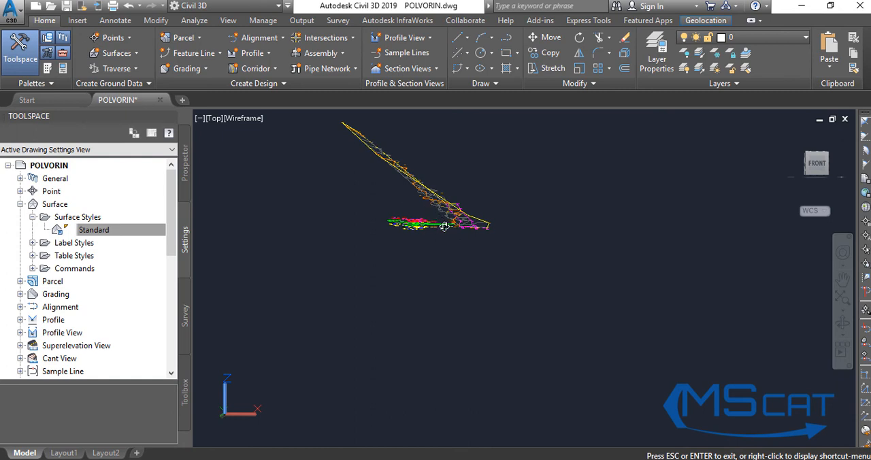
pyautogui.moveTo(463, 214); pyautogui.dragTo(468, 218)
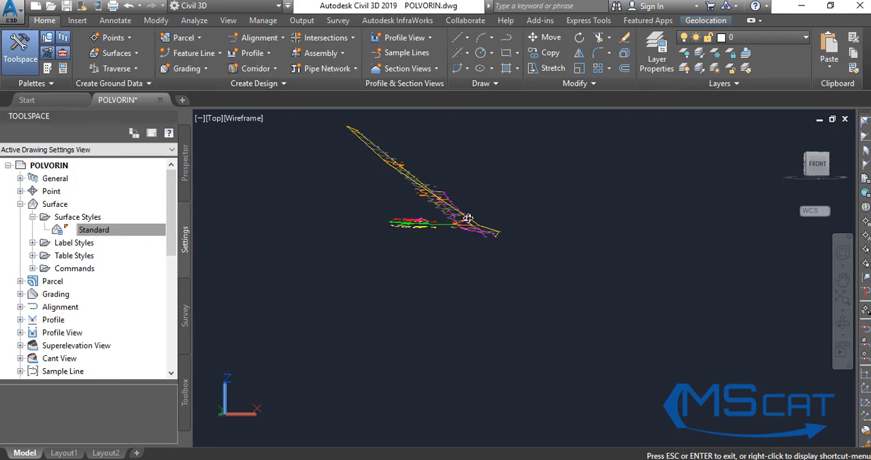